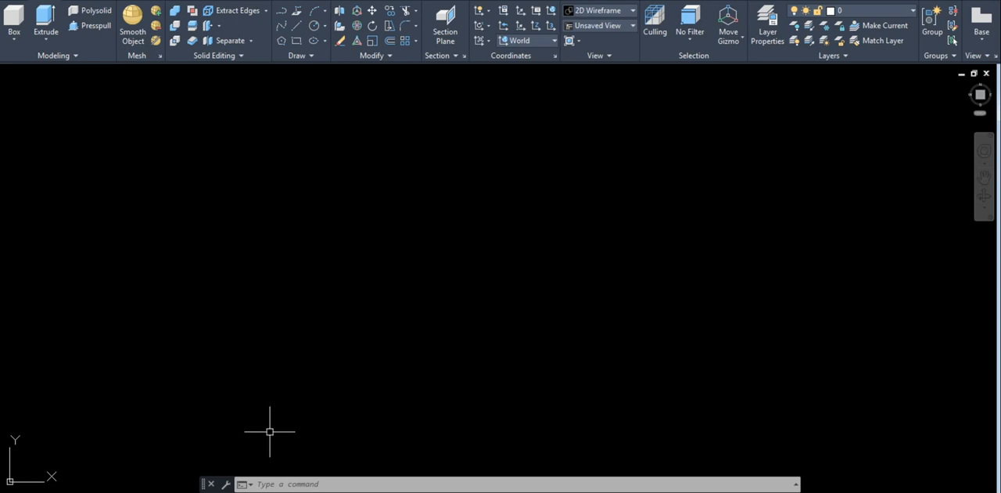
Orbit the empty drawing with 3DORBIT from the plan view to an oblique 3D view with the Z axis upright
{"action": "left_click", "coordinate": [272, 478]}
{"action": "left_click", "coordinate": [273, 480]}
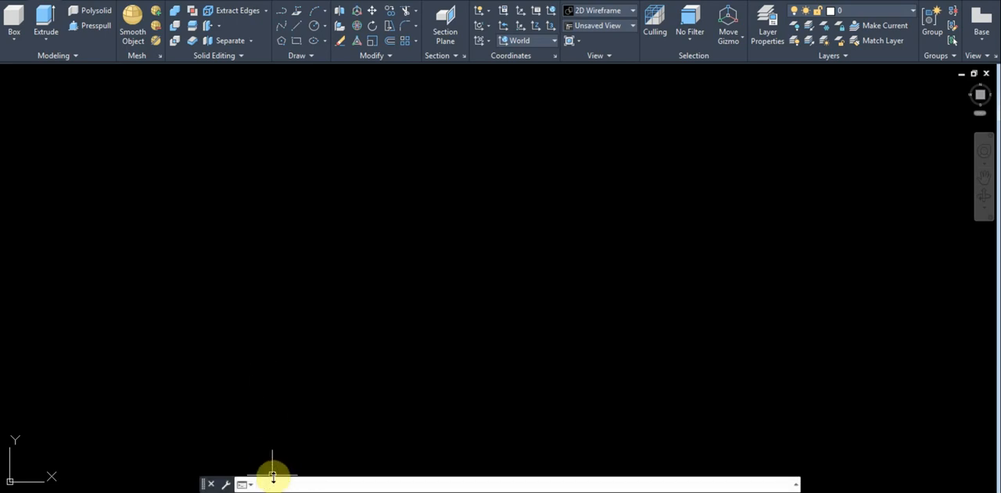
{"action": "type", "text": "3do"}
{"action": "key", "text": "Return"}
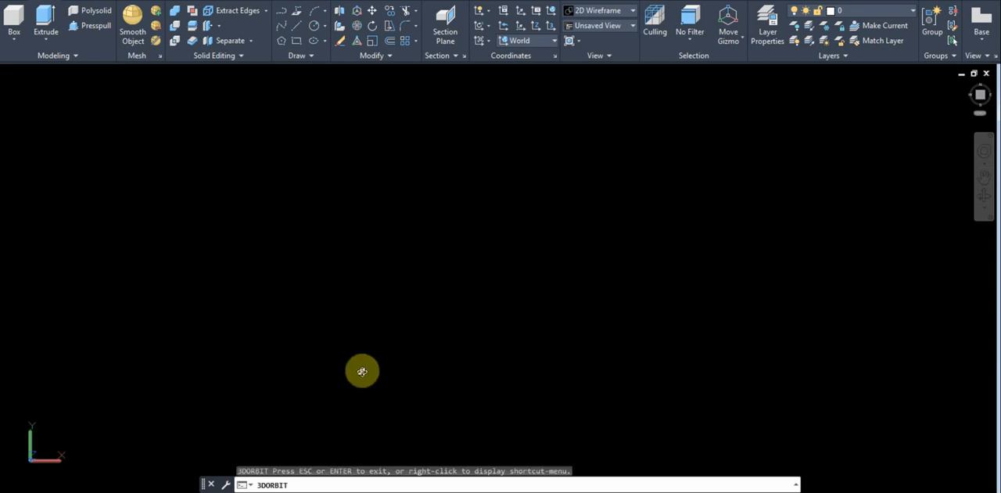
{"action": "left_click_drag", "start_coordinate": [359, 372], "coordinate": [299, 244]}
{"action": "key", "text": "Escape"}
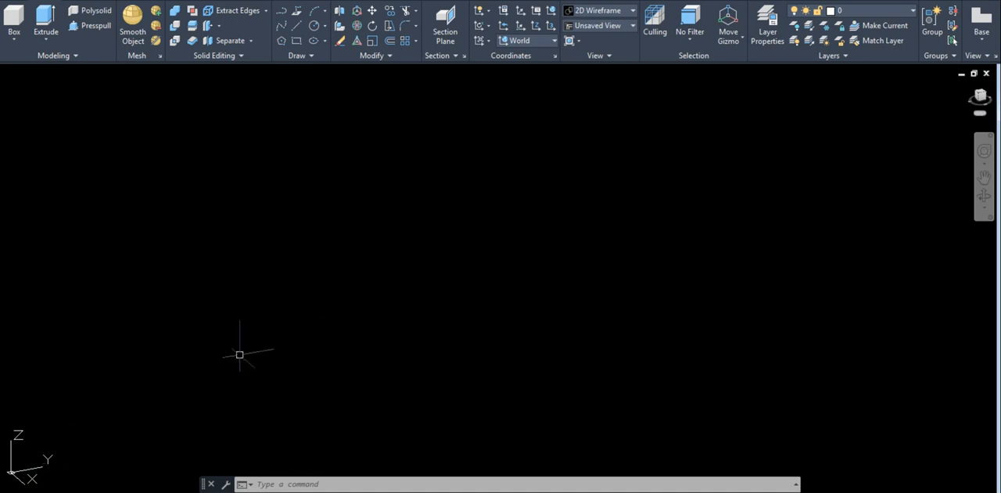
{"action": "mouse_move", "coordinate": [93, 492]}
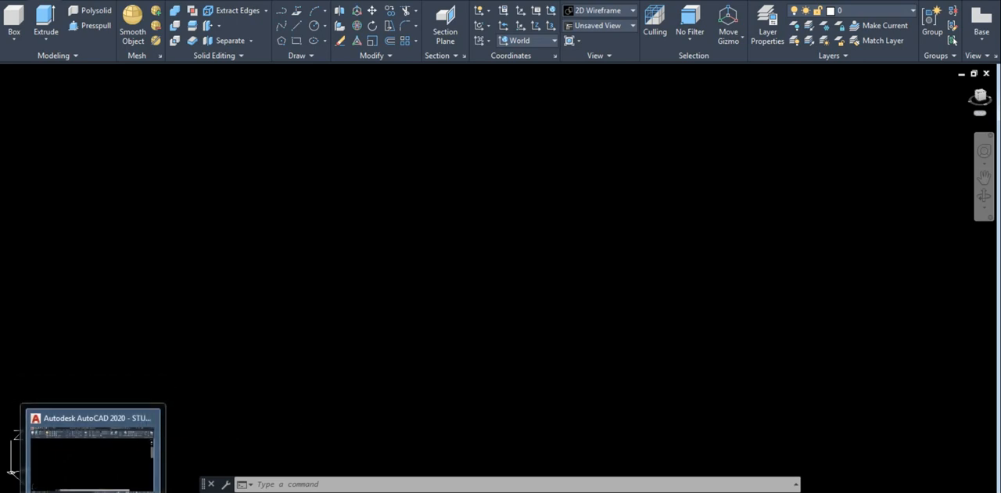
{"action": "left_click", "coordinate": [265, 427]}
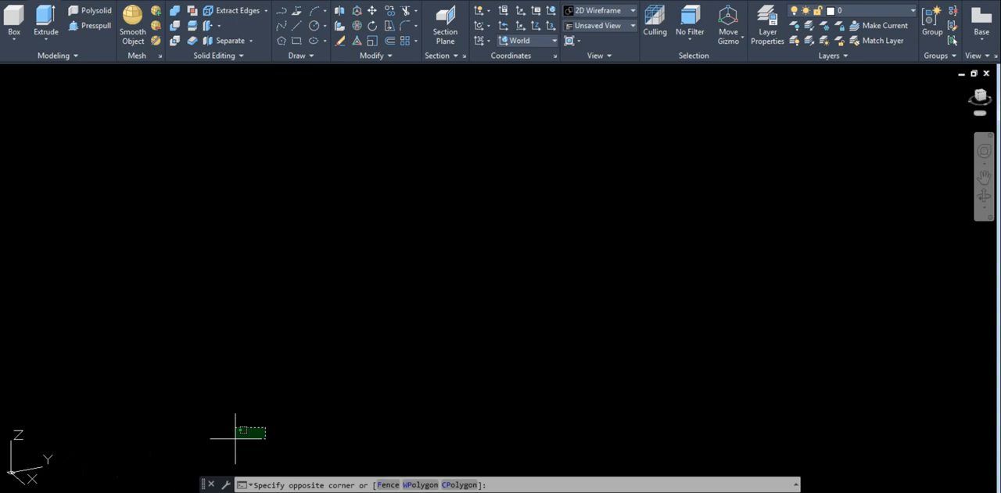
{"action": "left_click", "coordinate": [235, 438]}
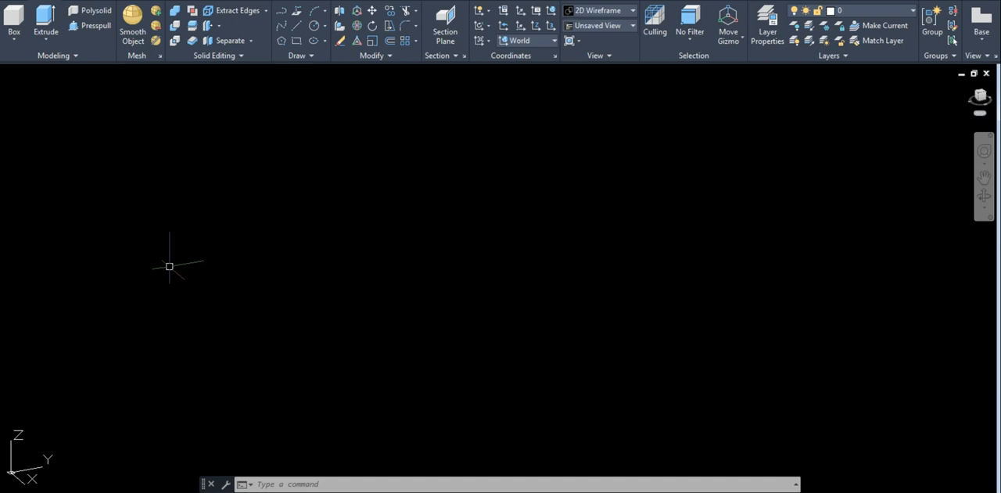
{"action": "key", "text": "Escape"}
{"action": "key", "text": "Escape"}
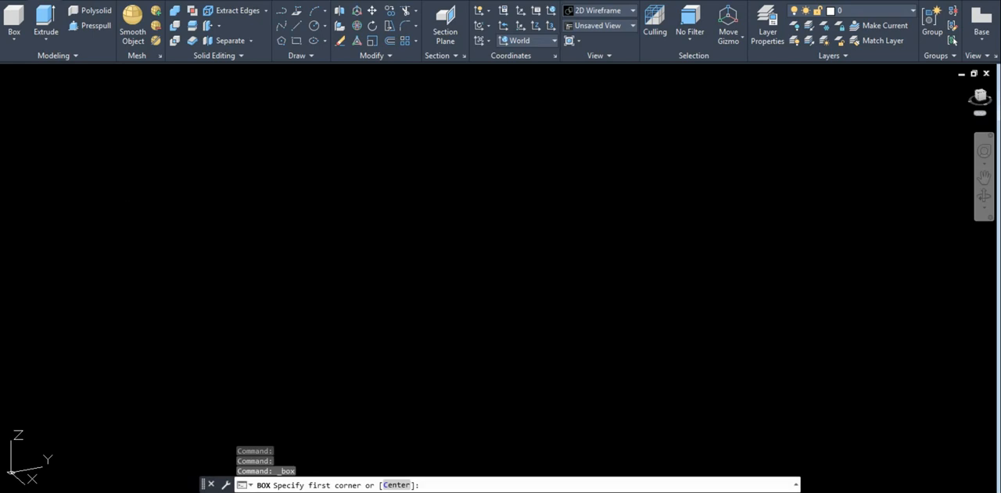
Draw a roughly cube-shaped solid box freehand in the empty drawing as a reference for orienting the axes
{"action": "left_click", "coordinate": [77, 241]}
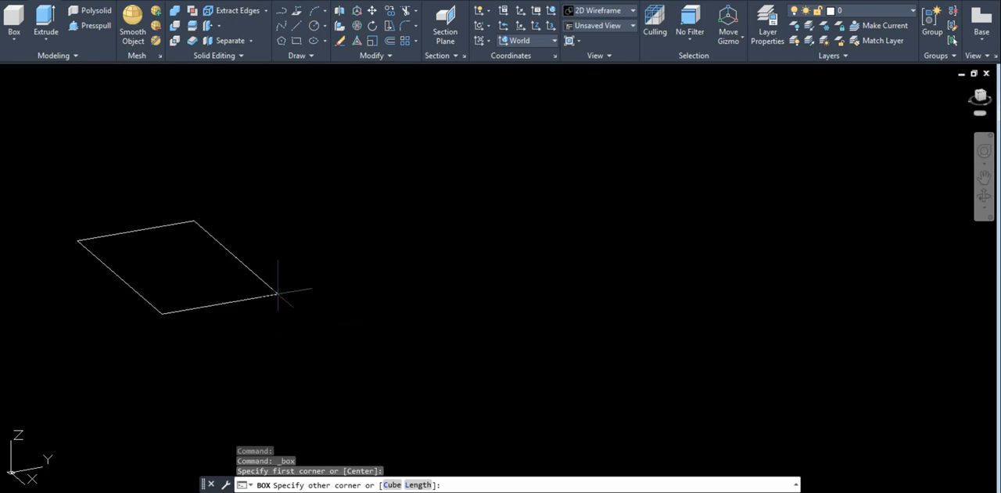
{"action": "left_click", "coordinate": [237, 267]}
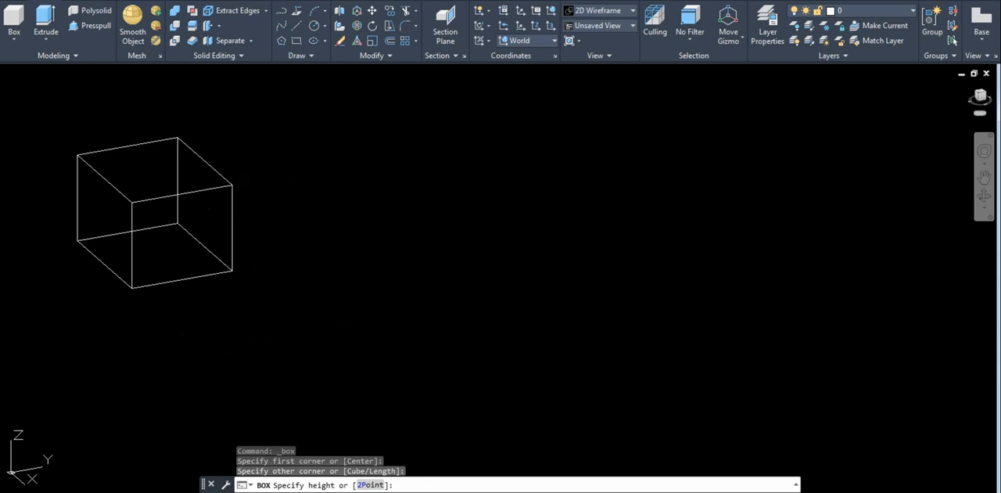
{"action": "left_click", "coordinate": [53, 333]}
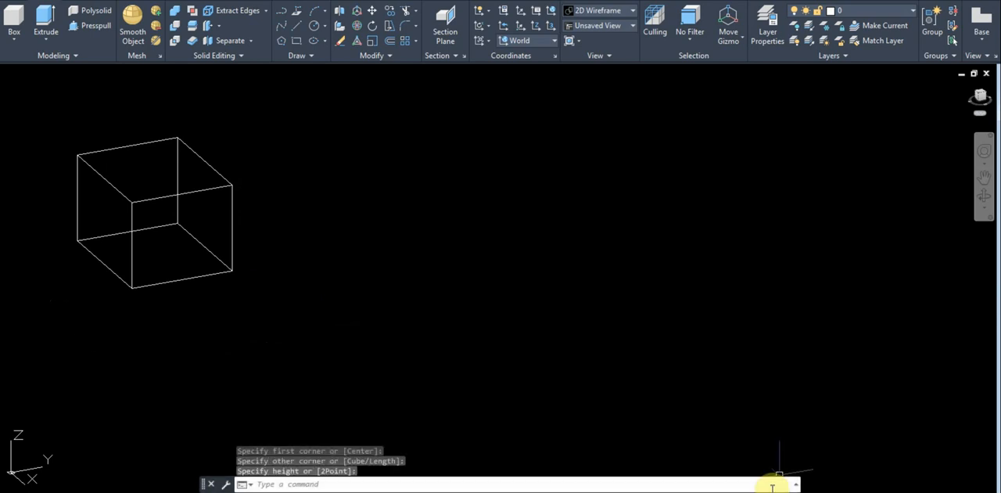
Define a new UCS with its origin at the box's leftmost bottom corner, X along the adjoining bottom edge and Y vertical
{"action": "type", "text": "Ucs"}
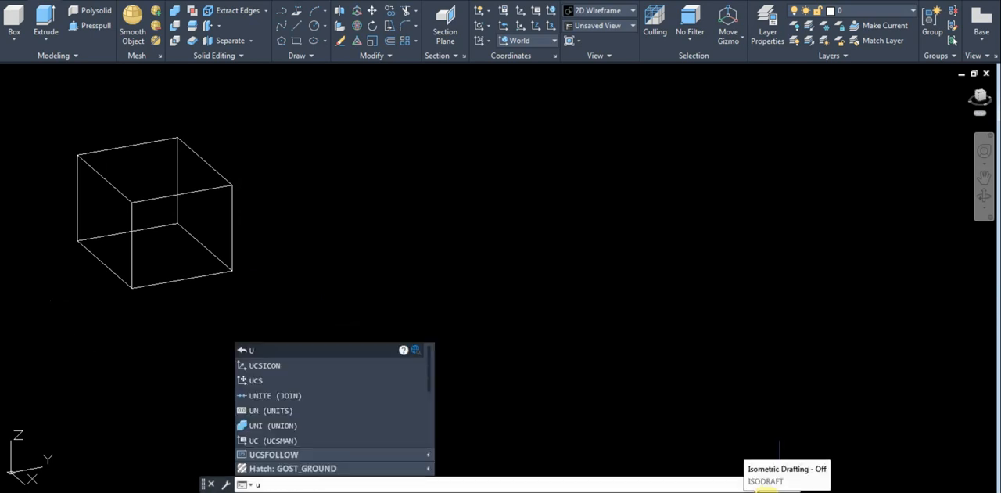
{"action": "key", "text": "Return"}
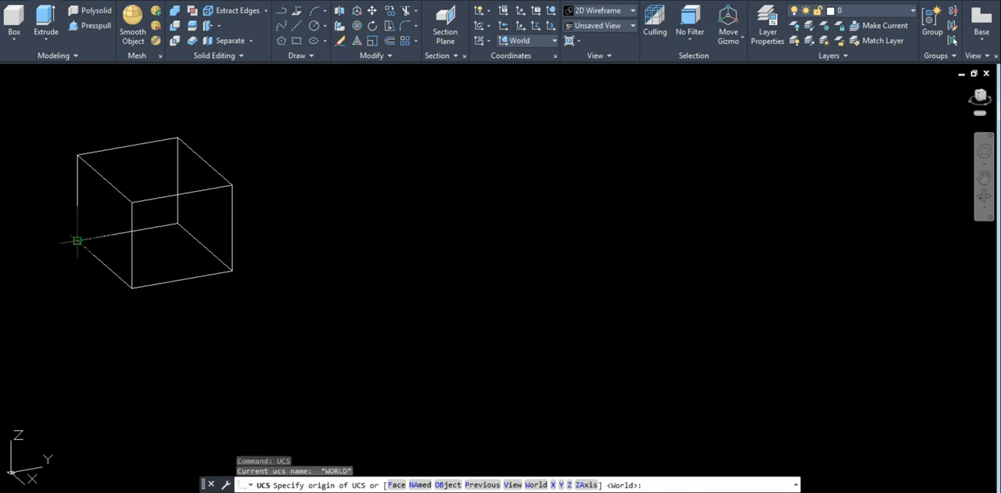
{"action": "left_click", "coordinate": [78, 240]}
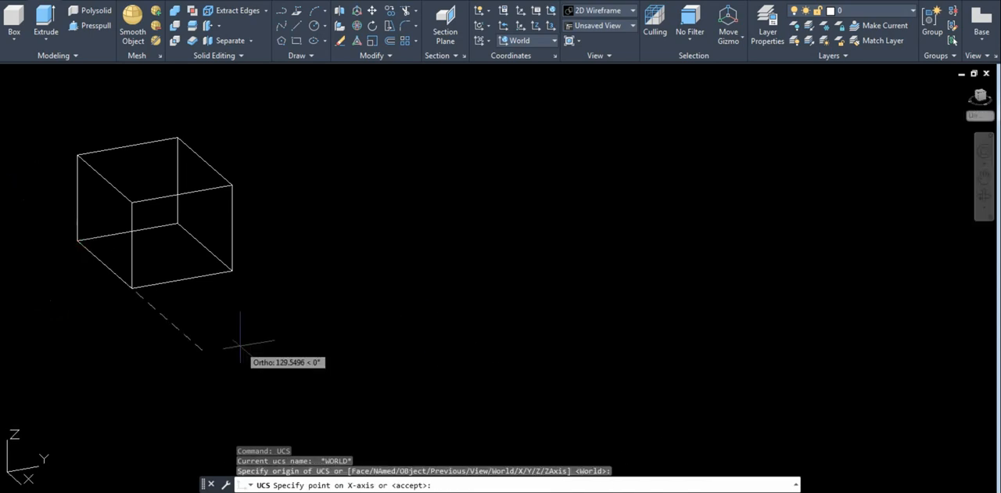
{"action": "left_click", "coordinate": [240, 341]}
{"action": "key", "text": "Return"}
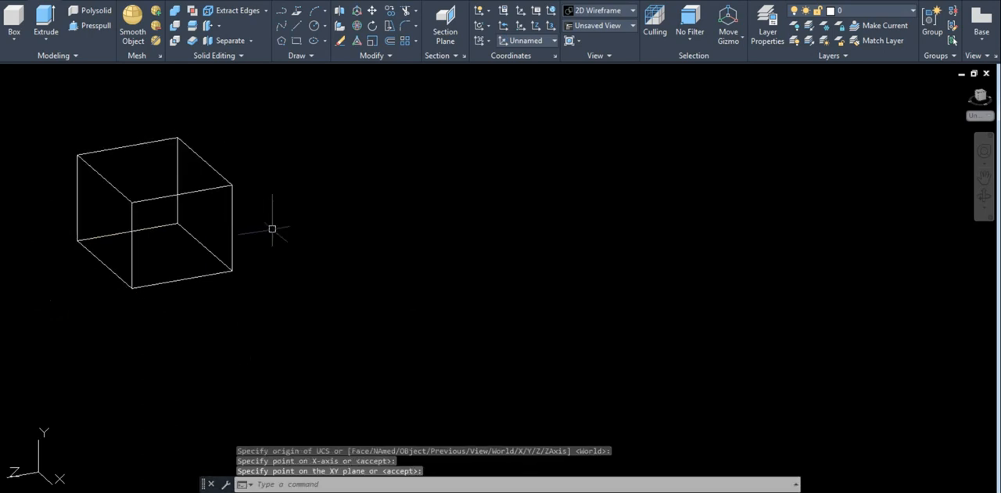
Erase the reference box from the drawing
{"action": "left_click", "coordinate": [286, 259]}
{"action": "left_click", "coordinate": [109, 144]}
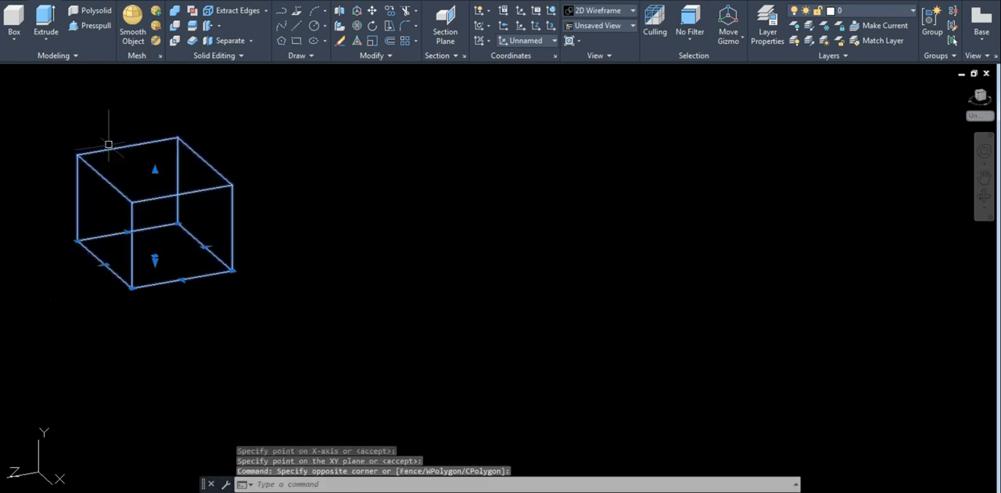
{"action": "type", "text": "e"}
{"action": "key", "text": "Return"}
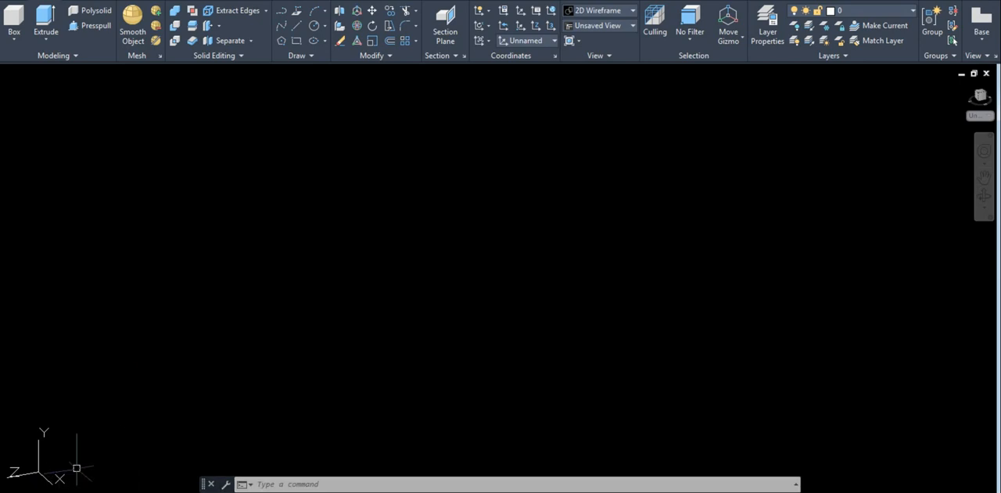
Start a line at a free point in the drawing area and check the part's dimensions on the reference drawing sheet
{"action": "type", "text": "l"}
{"action": "key", "text": "Return"}
{"action": "left_click", "coordinate": [267, 260]}
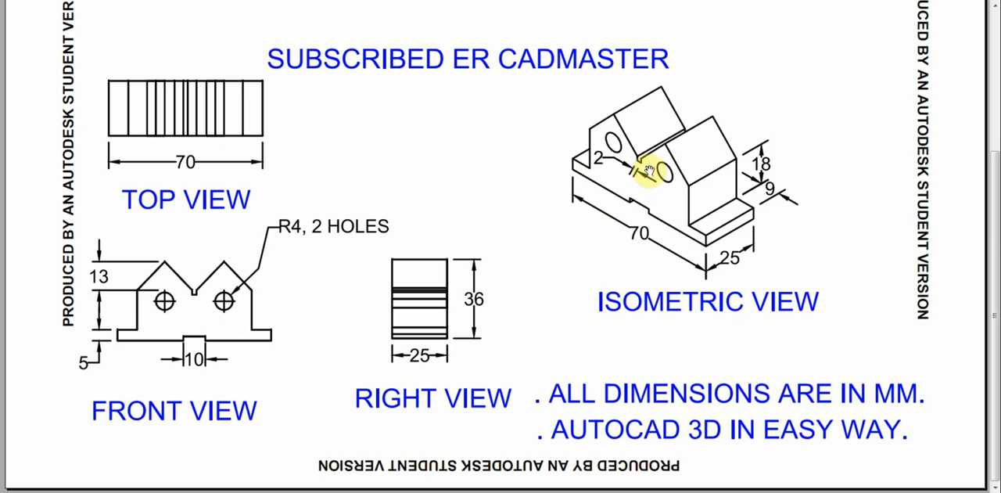
{"action": "scroll", "coordinate": [652, 188], "scroll_direction": "up", "scroll_amount": 1}
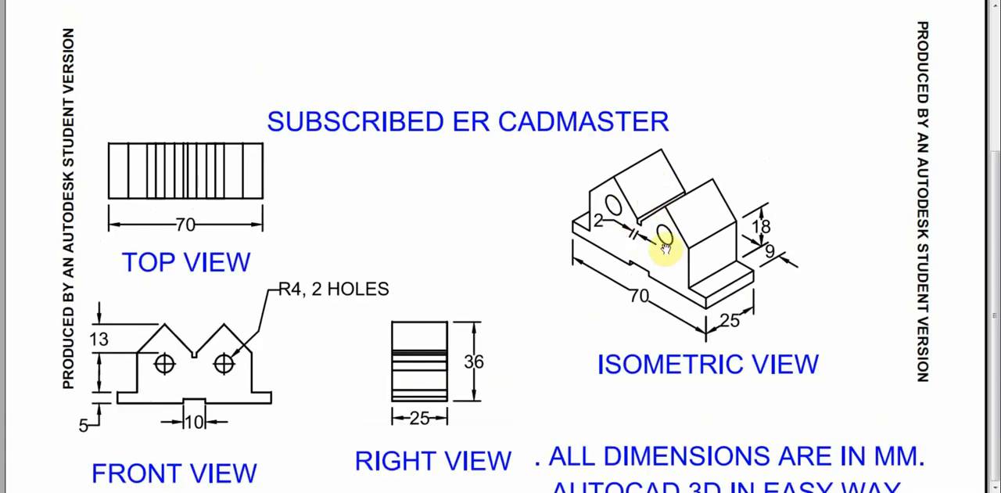
{"action": "left_click_drag", "start_coordinate": [664, 249], "coordinate": [650, 182]}
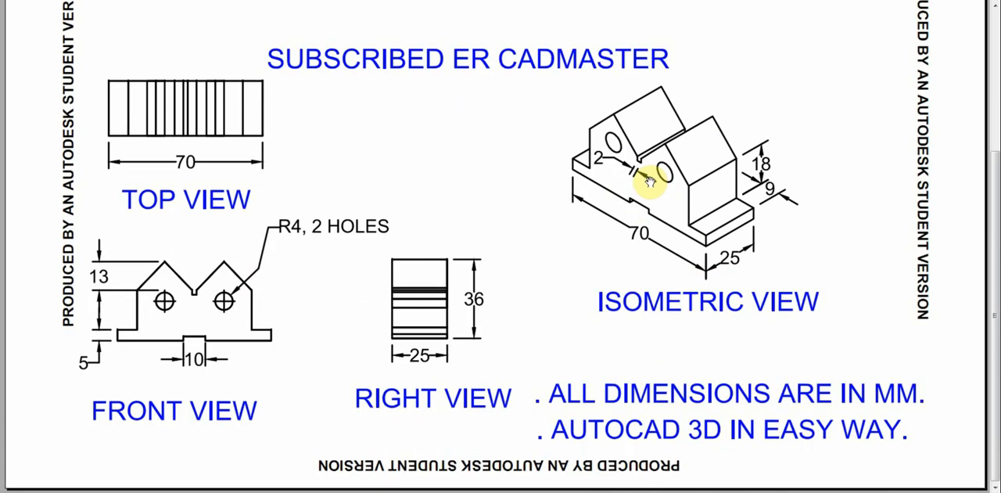
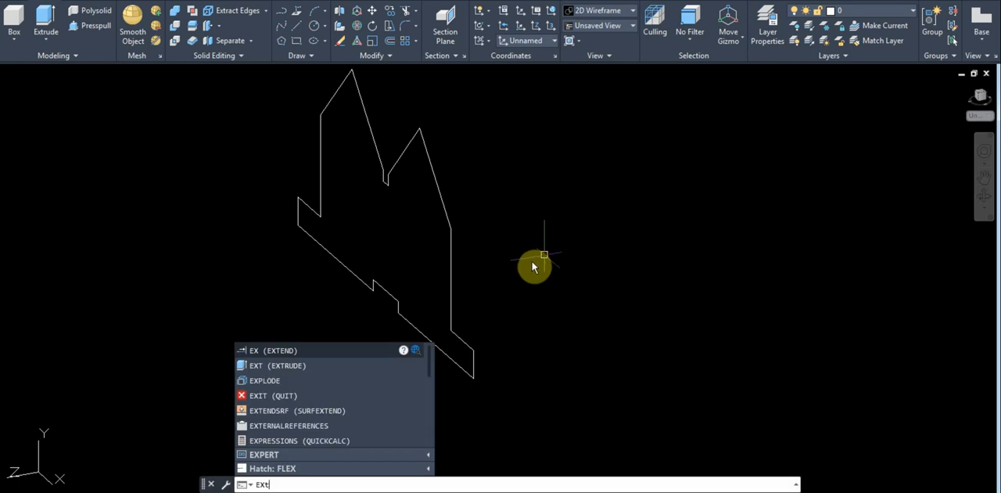
Extrude the closed front profile with the two peaks to a depth of 25 mm
{"action": "key", "text": "Return"}
{"action": "left_click", "coordinate": [538, 426]}
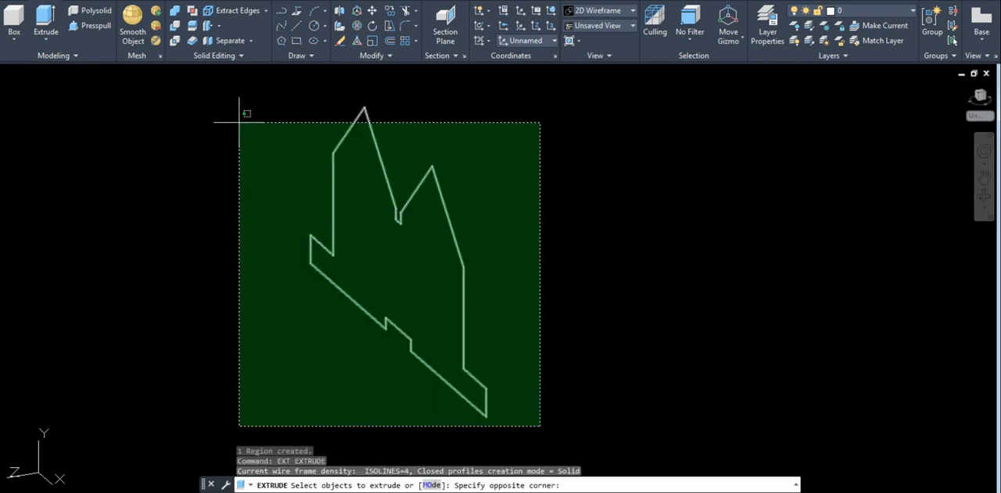
{"action": "left_click", "coordinate": [257, 151]}
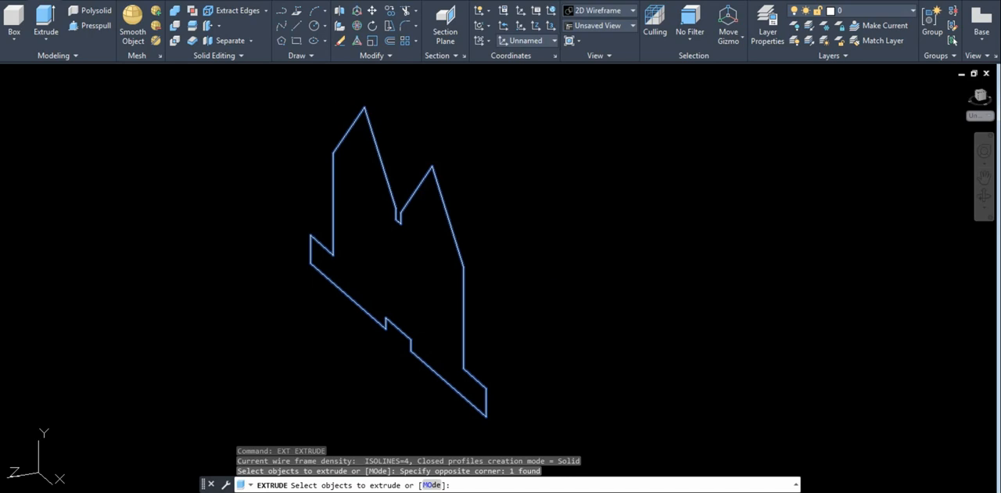
{"action": "key", "text": "Return"}
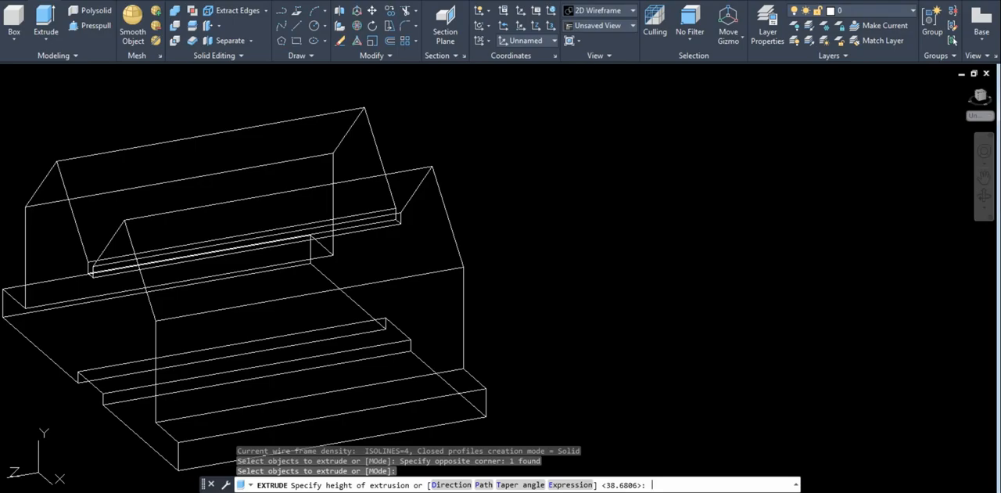
{"action": "type", "text": "25"}
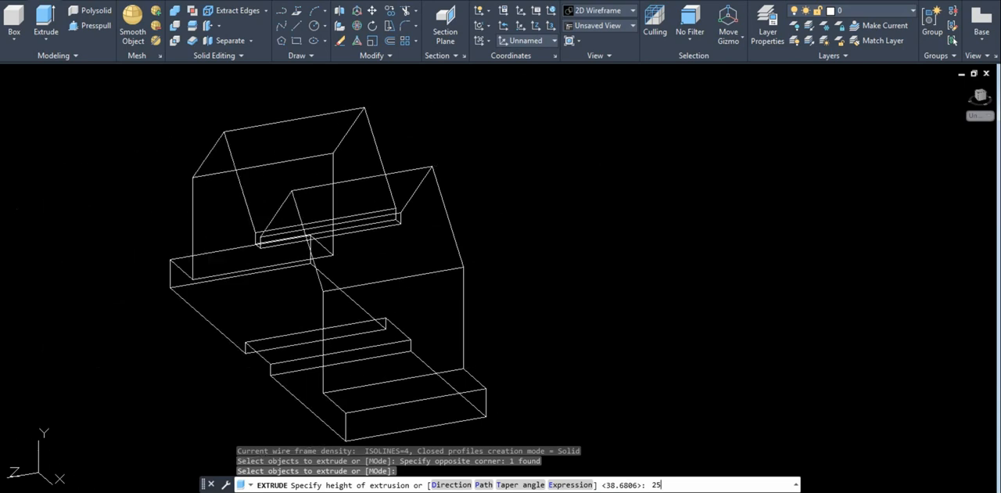
{"action": "key", "text": "Return"}
Show the extruded block in the Conceptual visual style
{"action": "scroll", "coordinate": [567, 216], "scroll_direction": "down", "scroll_amount": 3}
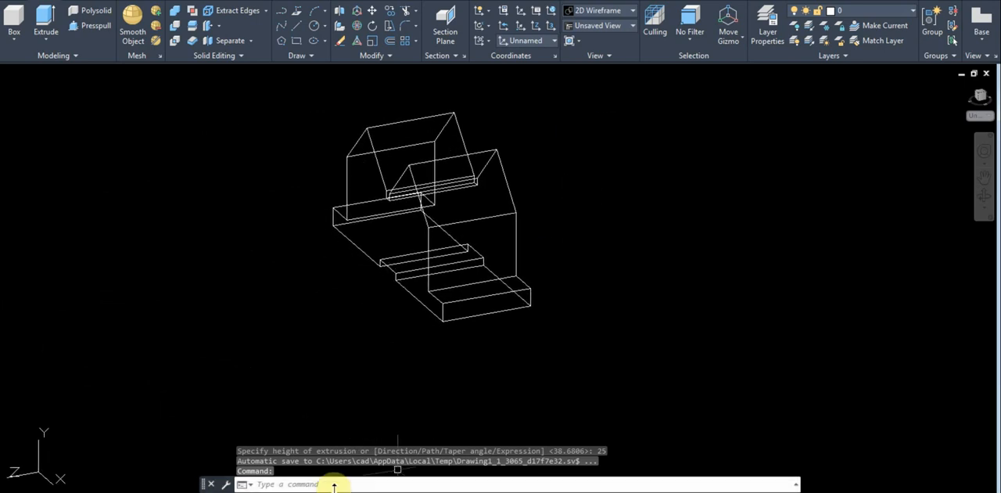
{"action": "type", "text": "sha"}
{"action": "key", "text": "Return"}
{"action": "type", "text": "c"}
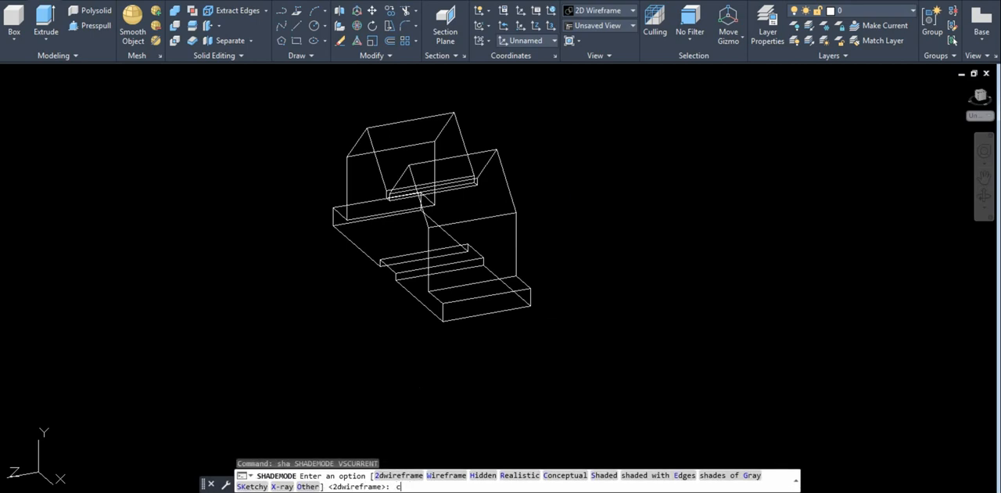
{"action": "key", "text": "Return"}
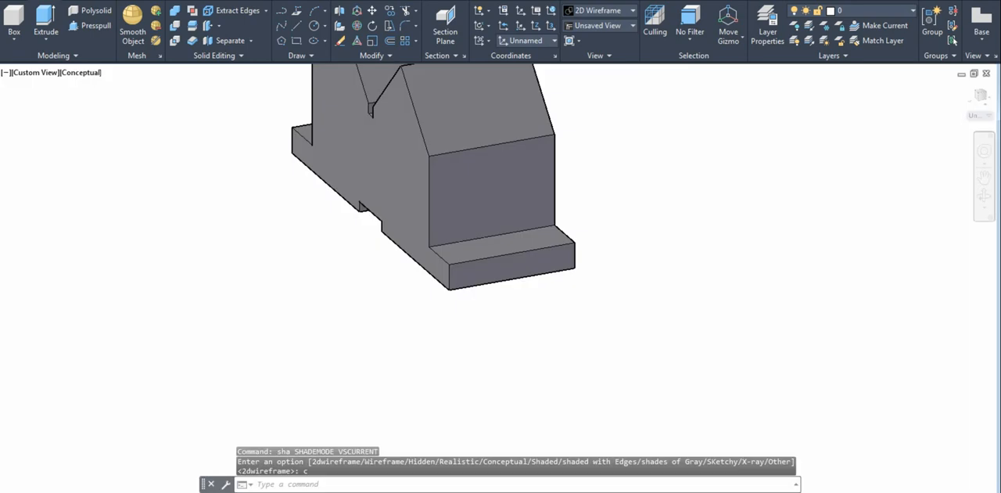
Orbit around the shaded block and check the hole dimensions on the reference drawing sheet
{"action": "scroll", "coordinate": [428, 395], "scroll_direction": "down", "scroll_amount": 3}
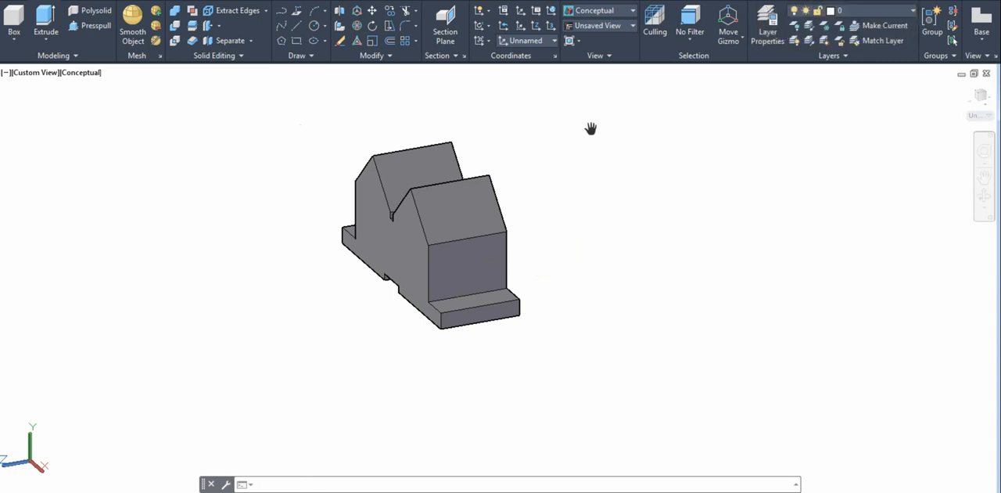
{"action": "key", "text": "Escape"}
{"action": "middle_click_drag", "start_coordinate": [563, 233], "coordinate": [586, 237], "text": "shift"}
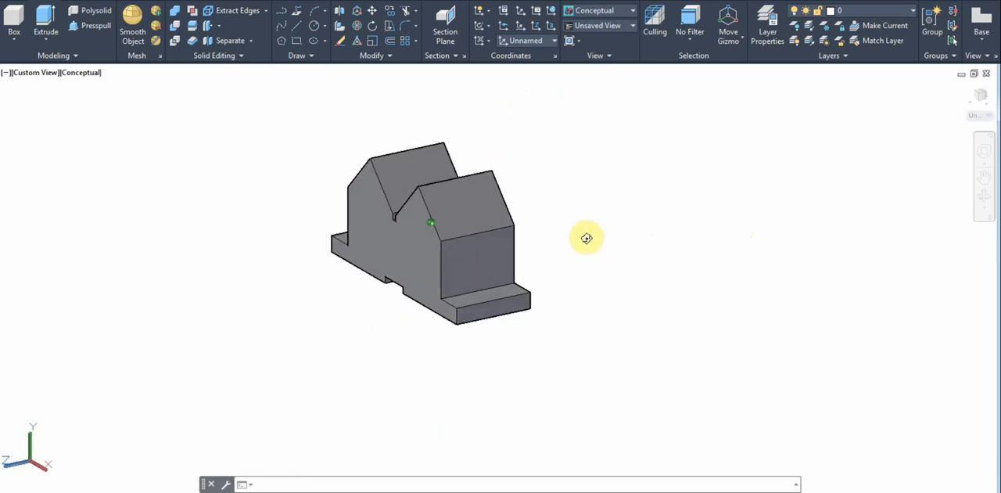
{"action": "key", "text": "Escape"}
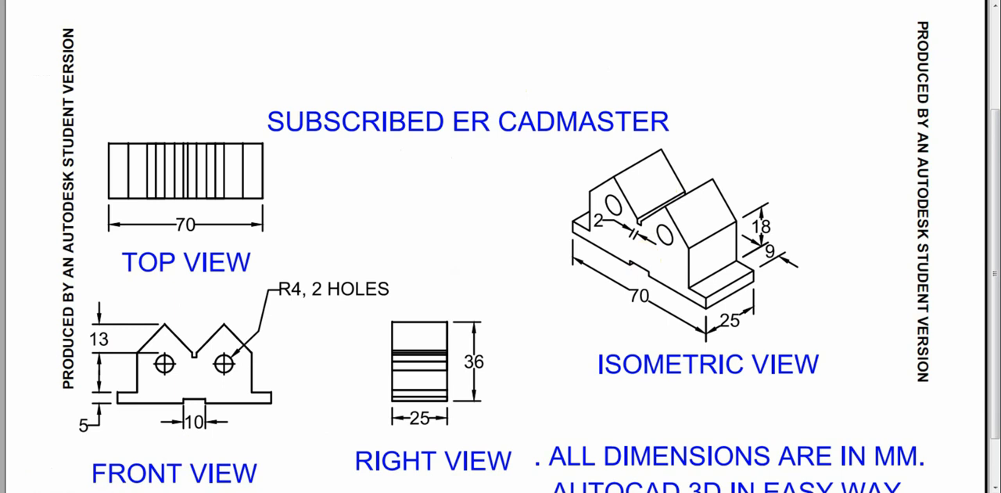
{"action": "mouse_move", "coordinate": [92, 491]}
{"action": "left_click", "coordinate": [92, 463]}
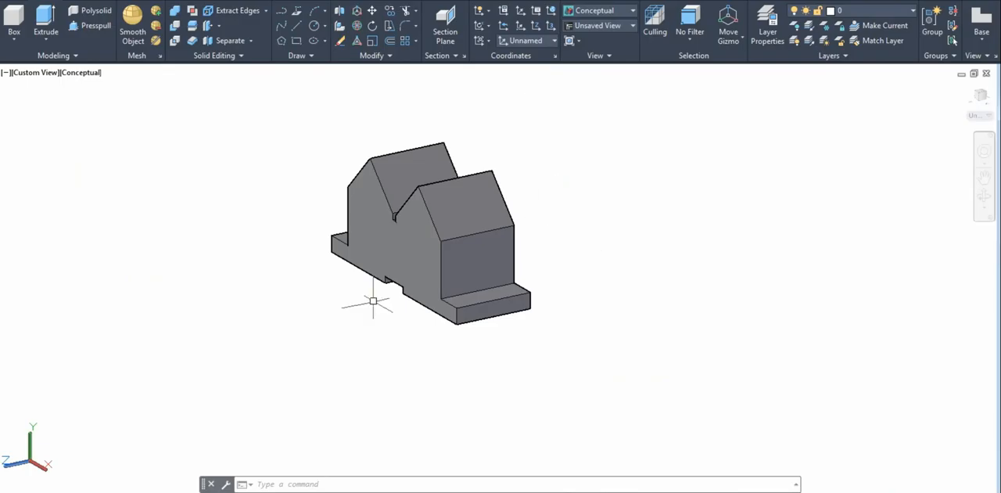
{"action": "left_click", "coordinate": [263, 485]}
{"action": "type", "text": "s"}
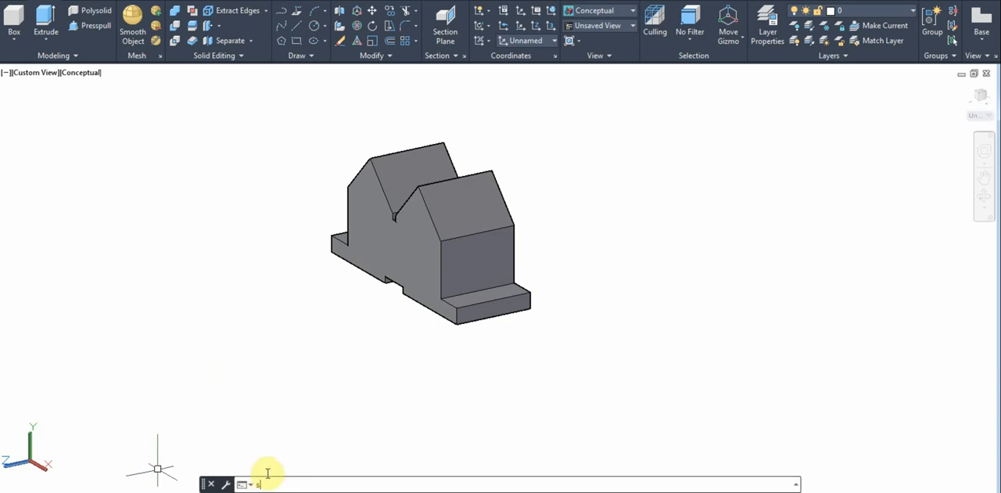
{"action": "key", "text": "Return"}
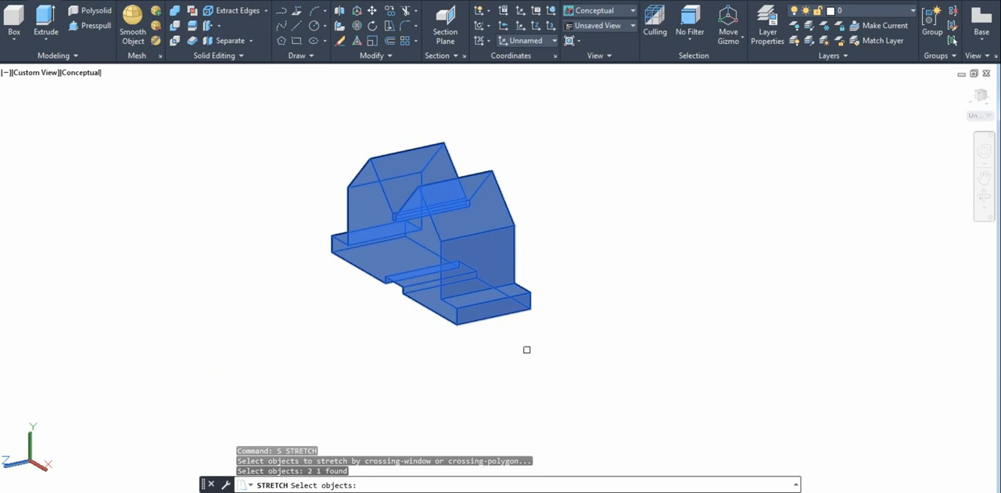
{"action": "key", "text": "Escape"}
{"action": "key", "text": "Escape"}
{"action": "key", "text": "Escape"}
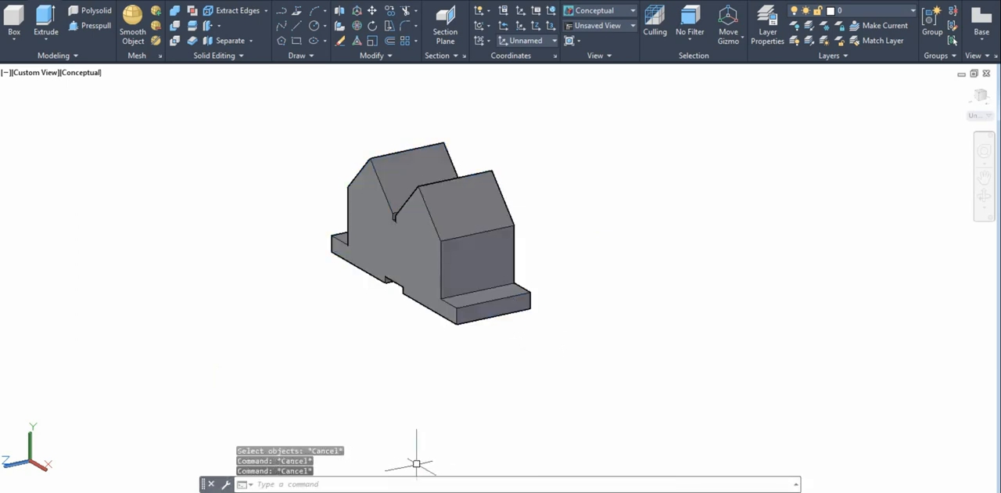
Set the visual style to 2D Wireframe
{"action": "left_click", "coordinate": [319, 485]}
{"action": "type", "text": "sha"}
{"action": "key", "text": "Return"}
{"action": "type", "text": "2"}
{"action": "key", "text": "Return"}
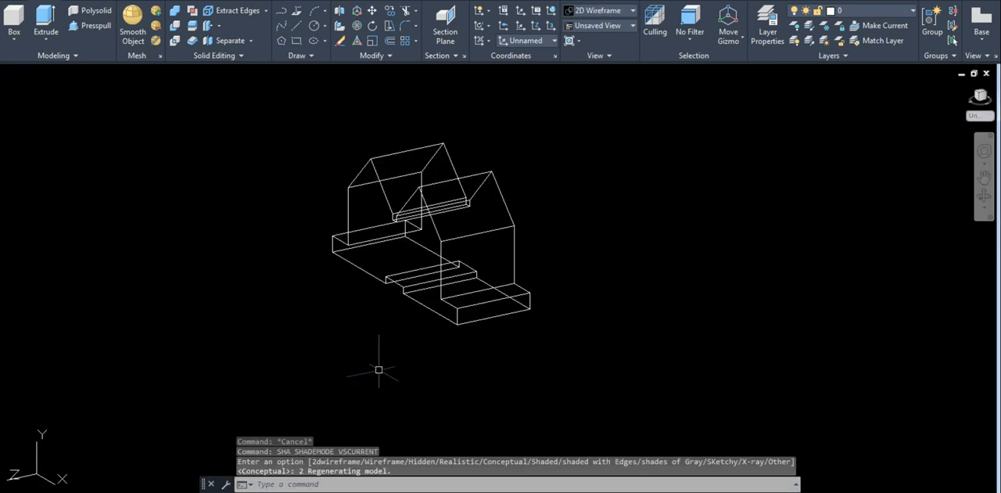
Switch to the plan view of the current UCS to see the block's front face straight on
{"action": "type", "text": "plan"}
{"action": "key", "text": "Return"}
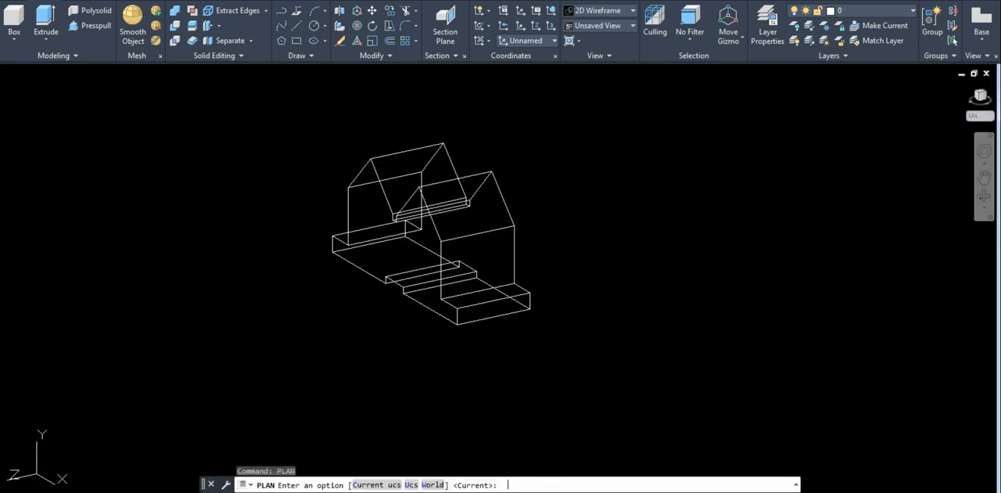
{"action": "key", "text": "Return"}
{"action": "scroll", "coordinate": [595, 234], "scroll_direction": "down", "scroll_amount": 2}
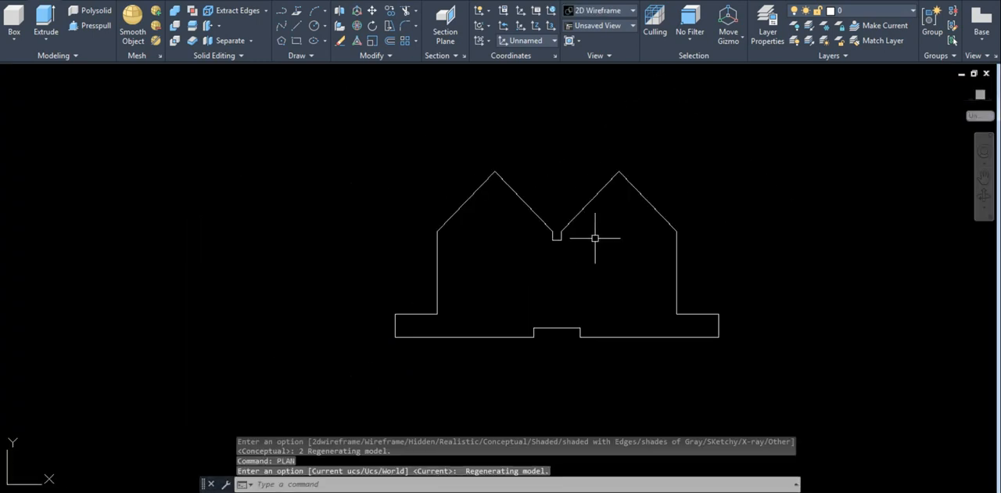
{"action": "middle_click_drag", "start_coordinate": [620, 285], "coordinate": [451, 304]}
{"action": "scroll", "coordinate": [450, 303], "scroll_direction": "up", "scroll_amount": 2}
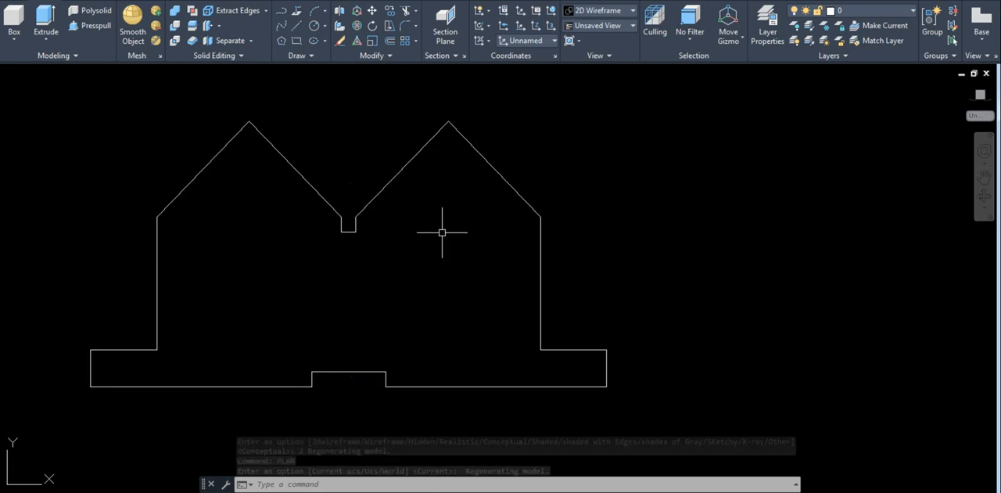
Draw a 13 mm vertical helper line straight down from the apex of the right-hand peak
{"action": "type", "text": "l"}
{"action": "key", "text": "Return"}
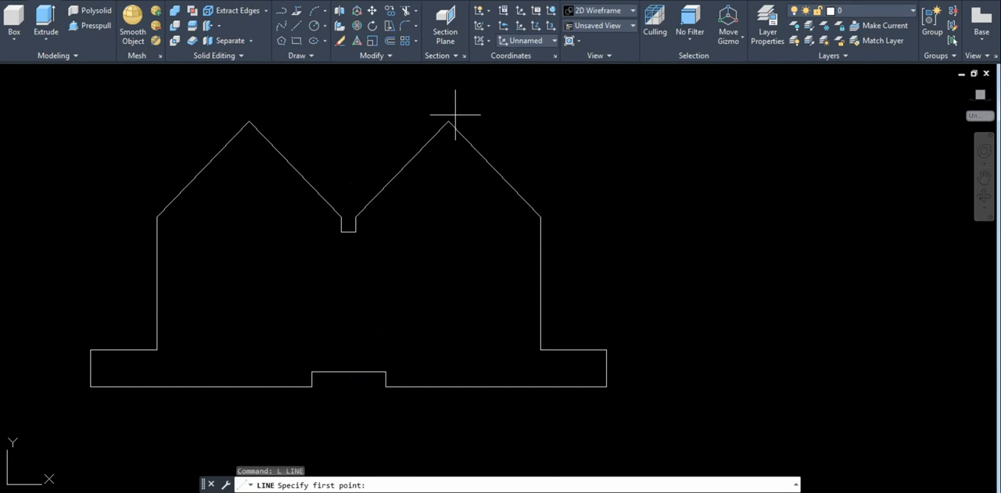
{"action": "left_click", "coordinate": [448, 121]}
{"action": "type", "text": "1"}
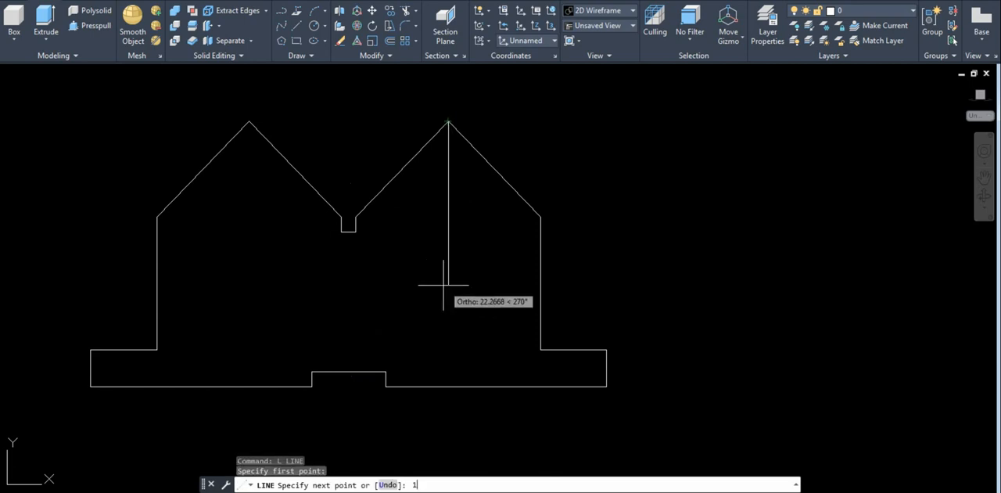
{"action": "type", "text": "3"}
{"action": "key", "text": "Return"}
Draw a circle of radius 4 mm centred on the lower end of the right-hand peak's helper line
{"action": "key", "text": "Return"}
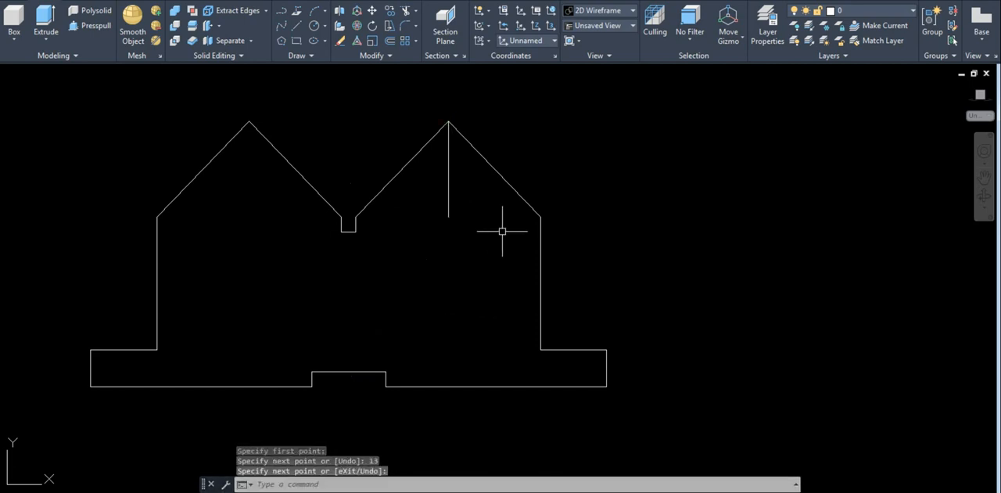
{"action": "type", "text": "c"}
{"action": "key", "text": "Return"}
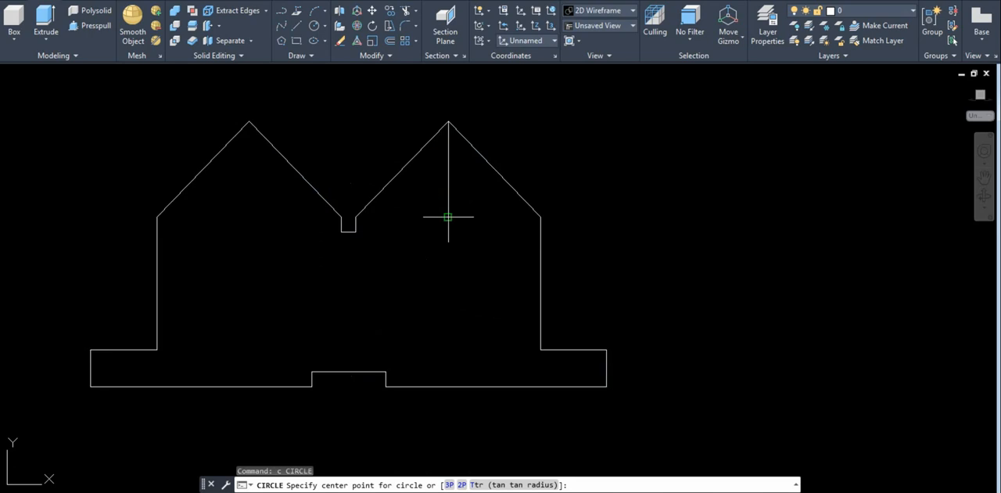
{"action": "left_click", "coordinate": [448, 217]}
{"action": "type", "text": "4"}
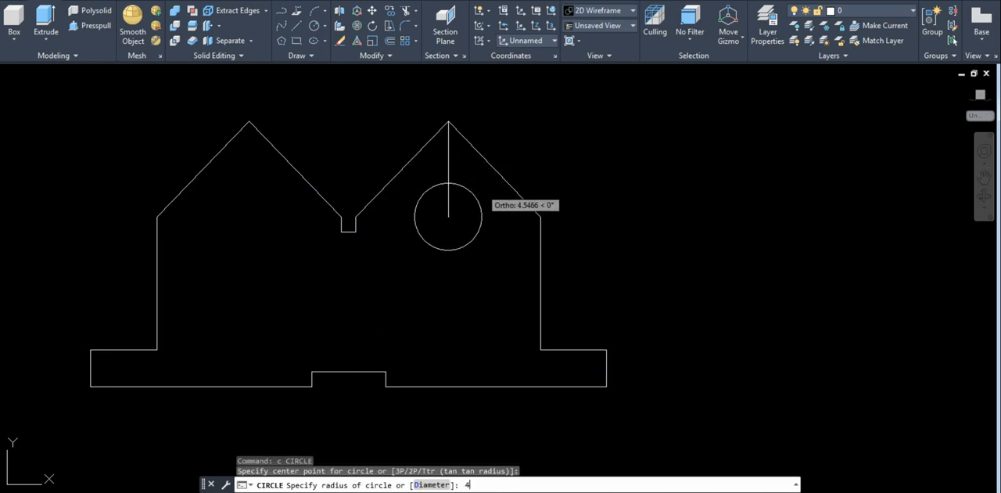
{"action": "key", "text": "Return"}
Draw a 13 mm vertical helper line straight down from the apex of the left-hand peak
{"action": "middle_click_drag", "start_coordinate": [483, 263], "coordinate": [522, 273]}
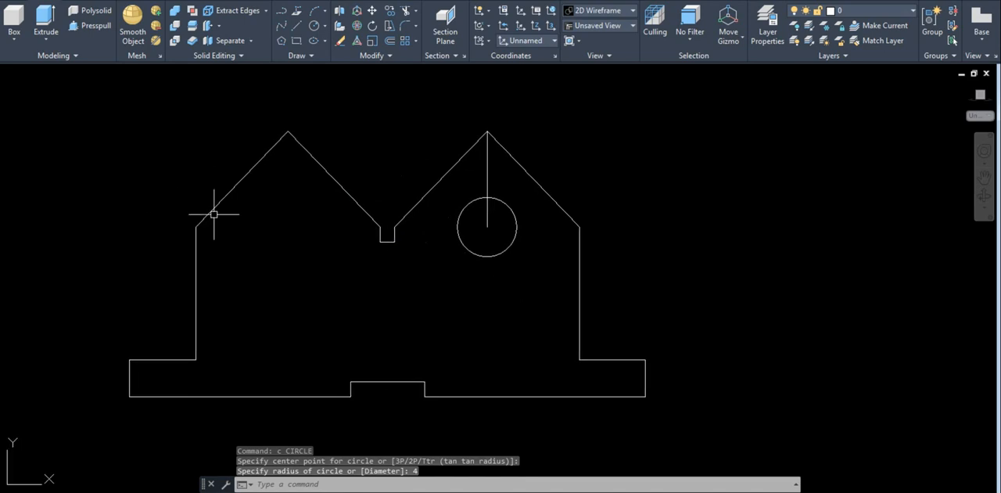
{"action": "type", "text": "l"}
{"action": "key", "text": "Return"}
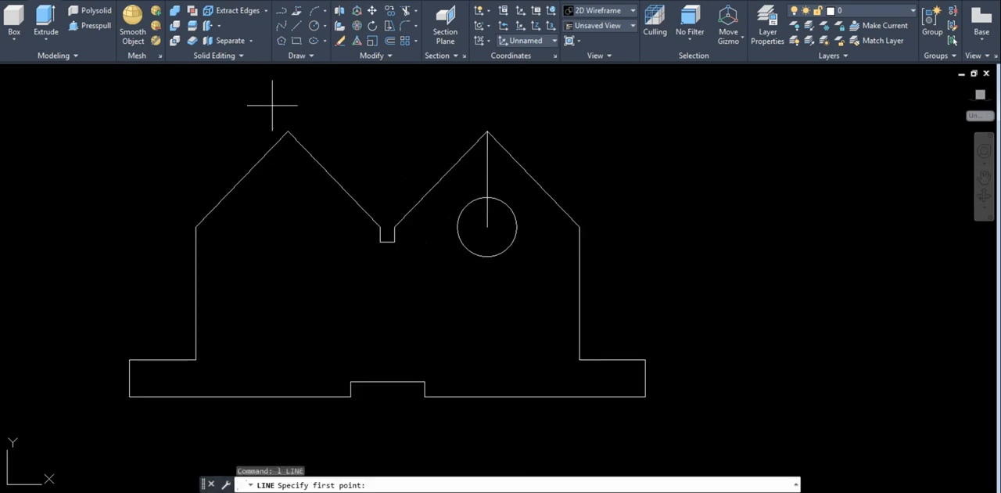
{"action": "left_click", "coordinate": [288, 132]}
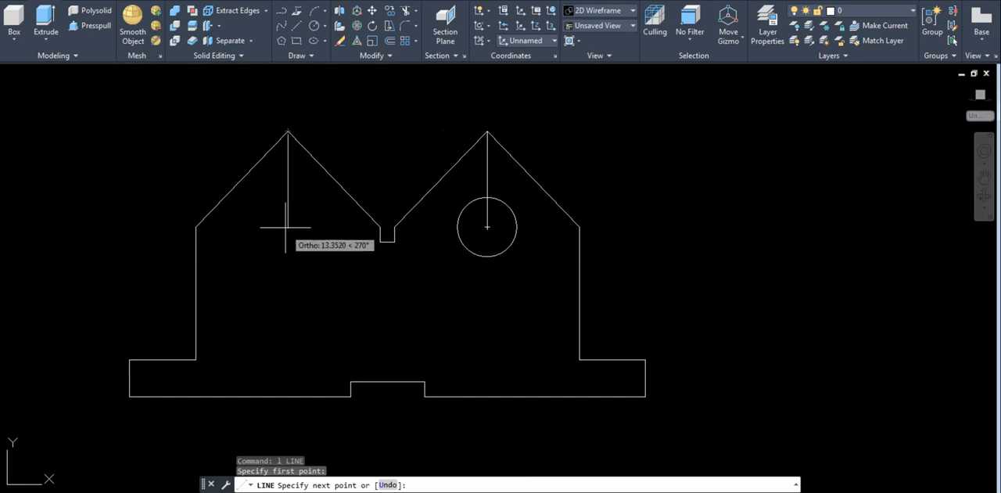
{"action": "type", "text": "13"}
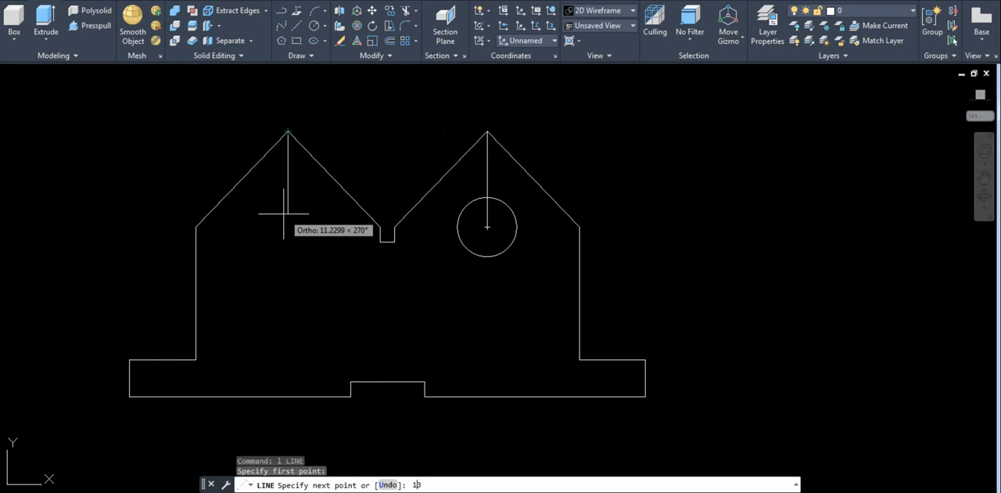
{"action": "key", "text": "Return"}
{"action": "key", "text": "Return"}
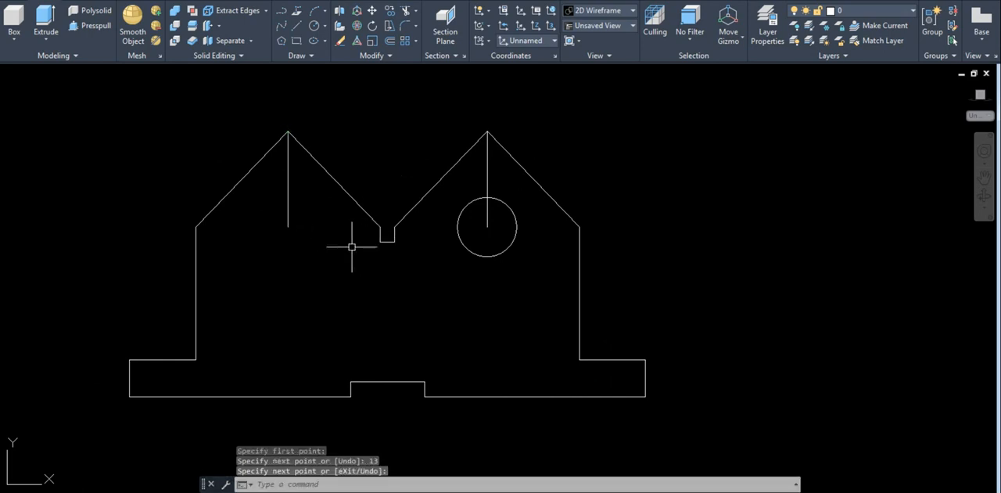
Draw a circle of radius 4 mm centred on the lower end of the left-hand peak's helper line
{"action": "type", "text": "c"}
{"action": "key", "text": "Return"}
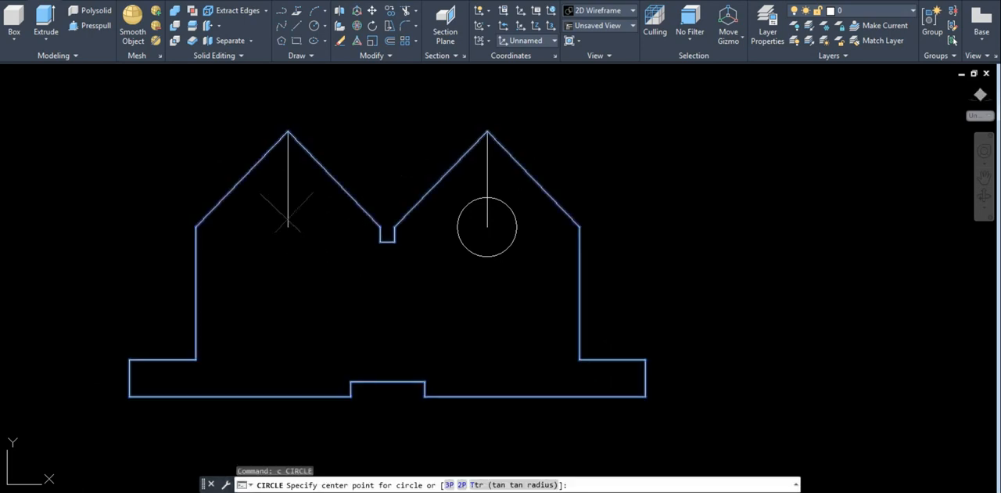
{"action": "left_click", "coordinate": [288, 226]}
{"action": "type", "text": "4"}
{"action": "key", "text": "Return"}
Erase the two vertical helper lines below the peaks
{"action": "left_click", "coordinate": [286, 175]}
{"action": "left_click", "coordinate": [285, 181]}
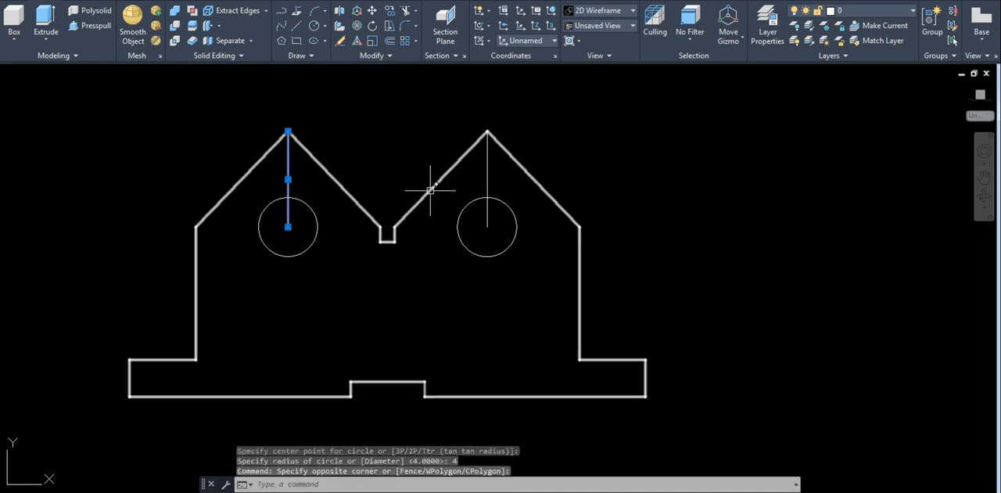
{"action": "left_click", "coordinate": [486, 188]}
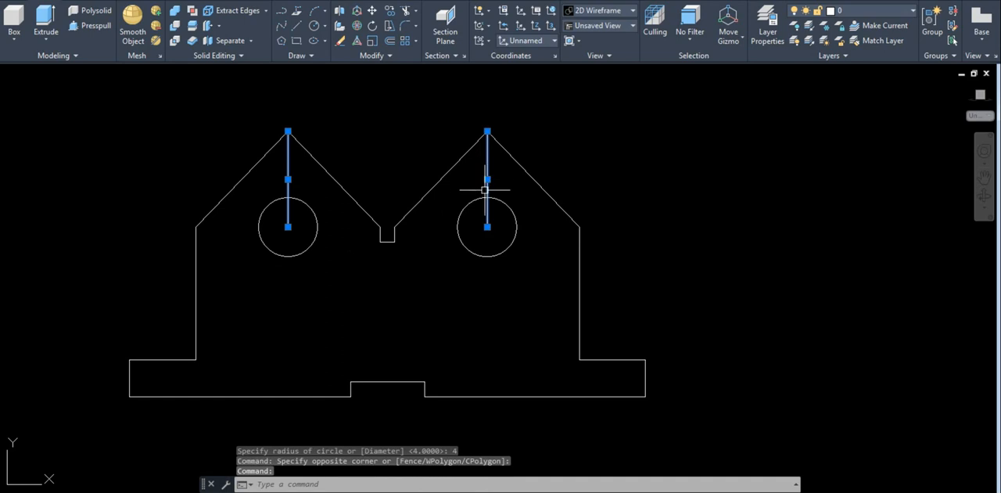
{"action": "type", "text": "e"}
{"action": "key", "text": "Return"}
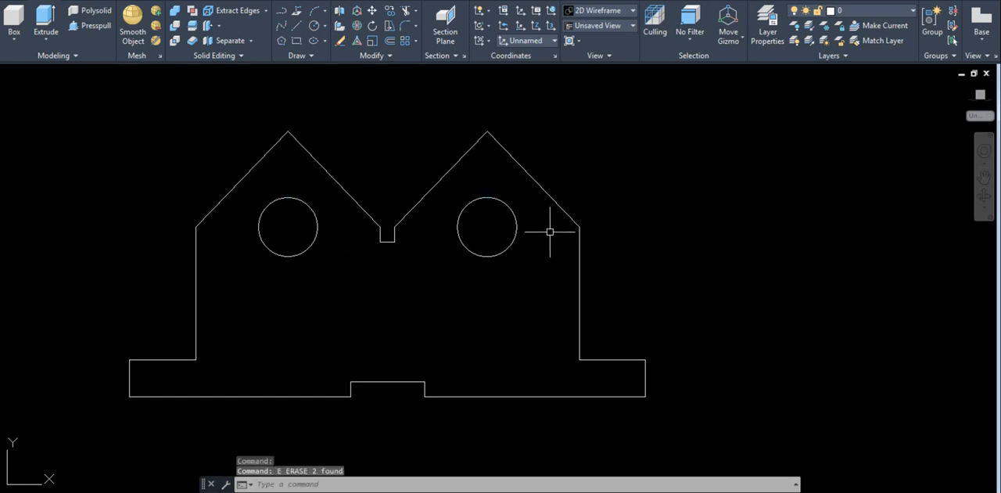
Orbit from the plan view to an angled 3D view of the block and its two hole circles
{"action": "scroll", "coordinate": [550, 232], "scroll_direction": "down", "scroll_amount": 4}
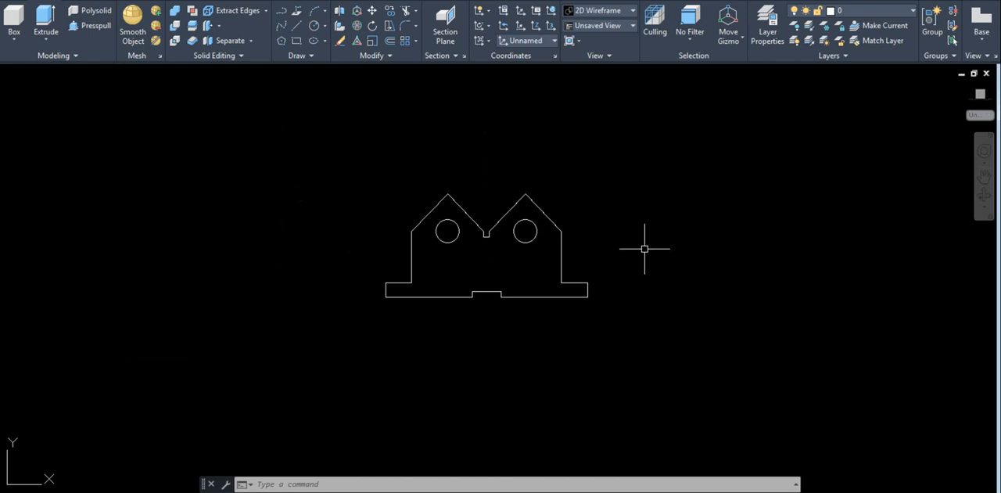
{"action": "middle_click_drag", "start_coordinate": [639, 246], "coordinate": [546, 290], "text": "shift"}
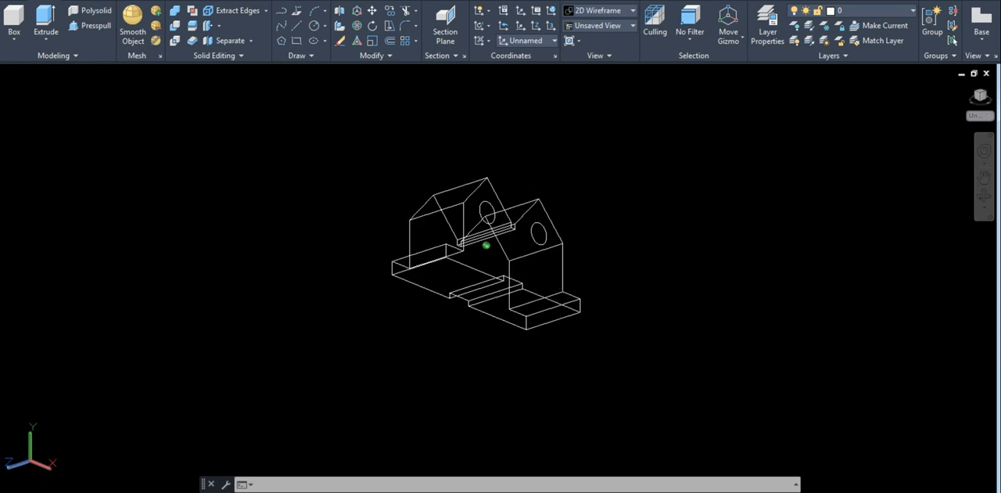
{"action": "scroll", "coordinate": [548, 239], "scroll_direction": "up", "scroll_amount": 2}
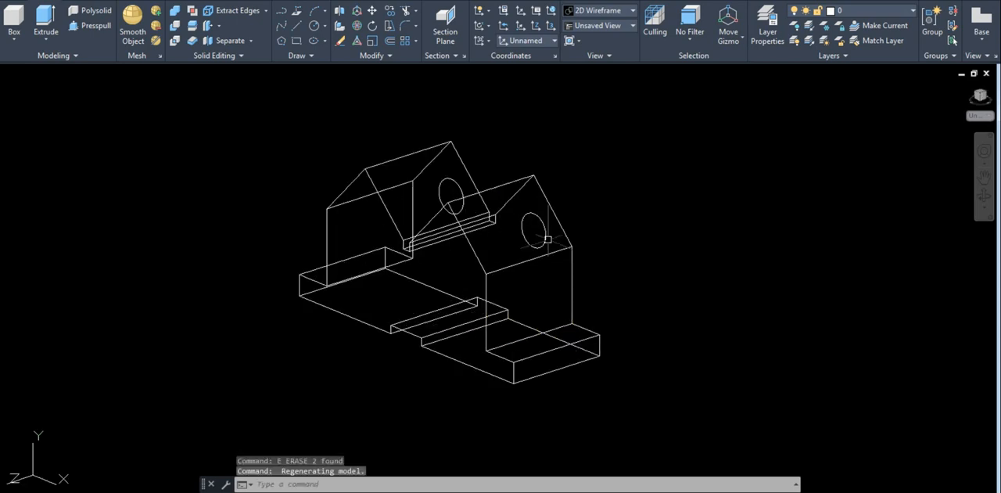
Extrude the two hole circles 25 mm through the thickness of the block
{"action": "type", "text": "ext"}
{"action": "key", "text": "Return"}
{"action": "left_click", "coordinate": [545, 235]}
{"action": "left_click", "coordinate": [461, 192]}
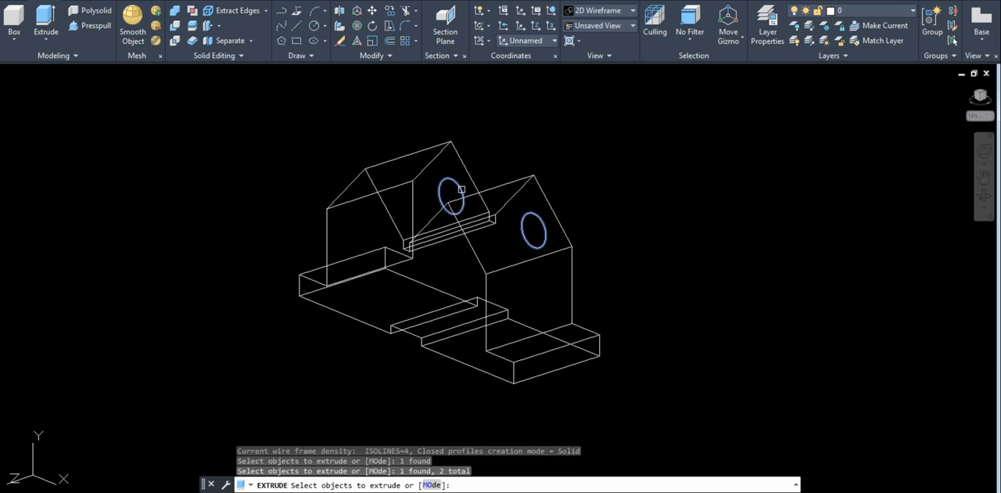
{"action": "key", "text": "Return"}
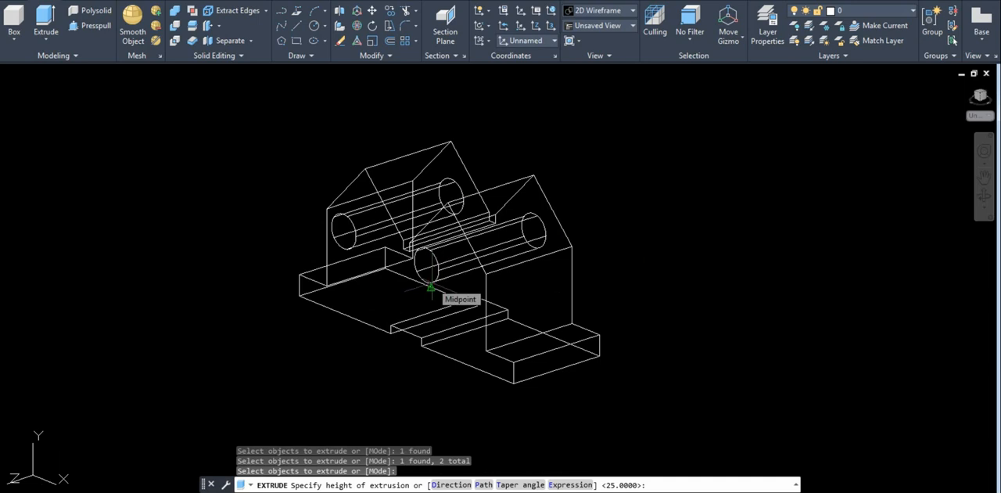
{"action": "type", "text": "25"}
{"action": "key", "text": "Return"}
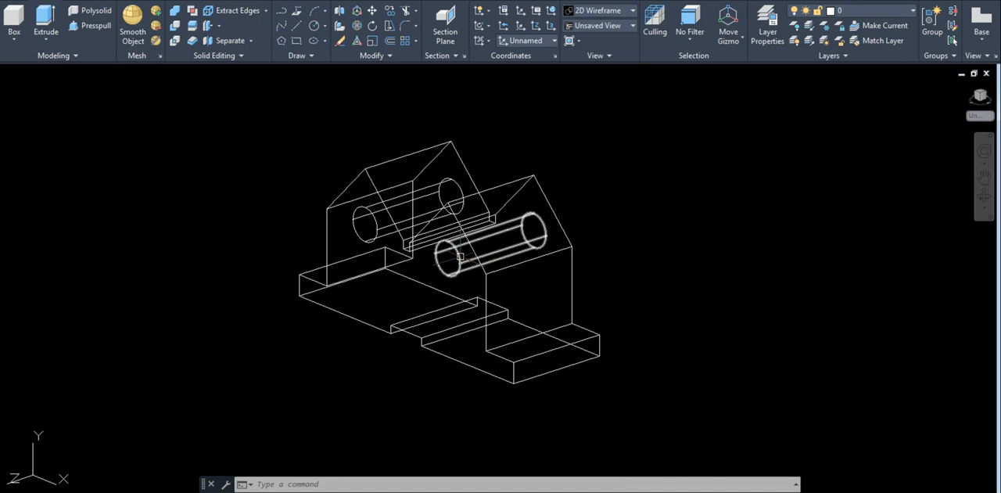
Subtract the two extruded cylinders from the block to cut the through holes below the peaks
{"action": "mouse_move", "coordinate": [460, 256]}
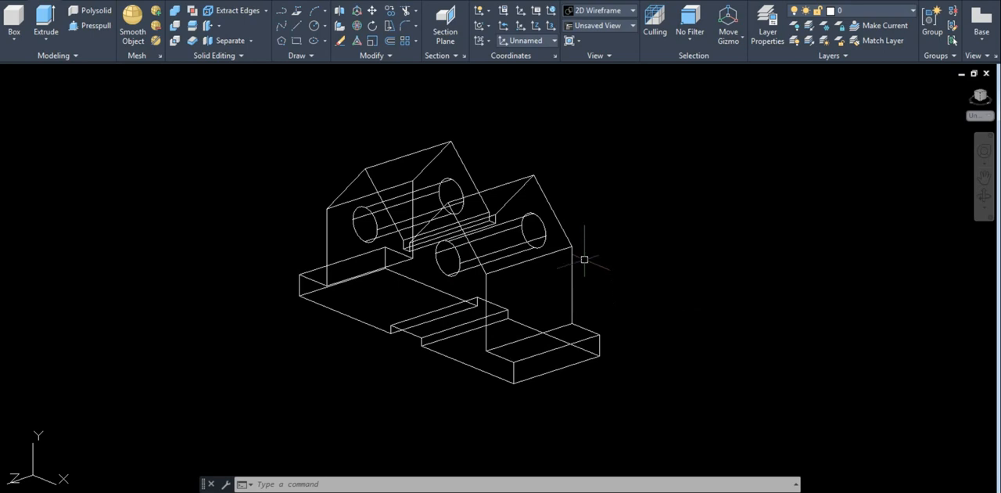
{"action": "middle_click_drag", "start_coordinate": [617, 259], "coordinate": [638, 266]}
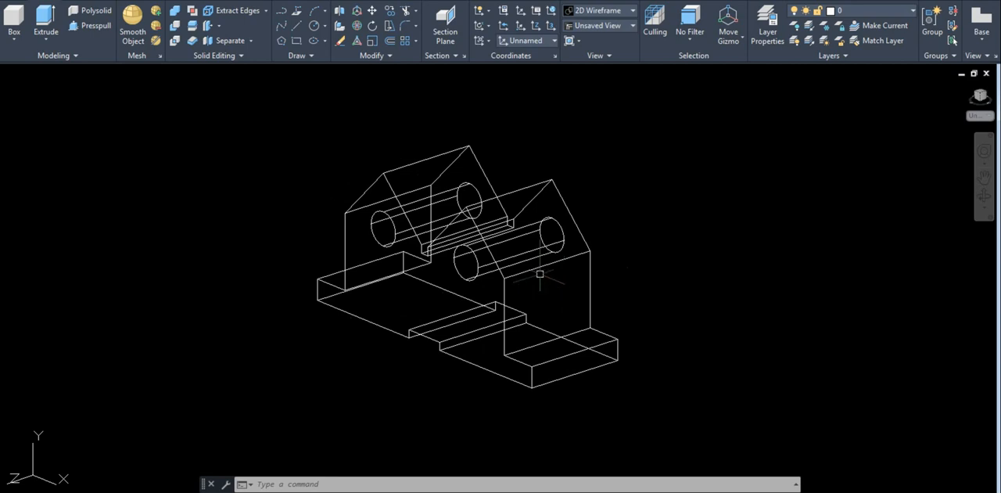
{"action": "type", "text": "su"}
{"action": "key", "text": "Return"}
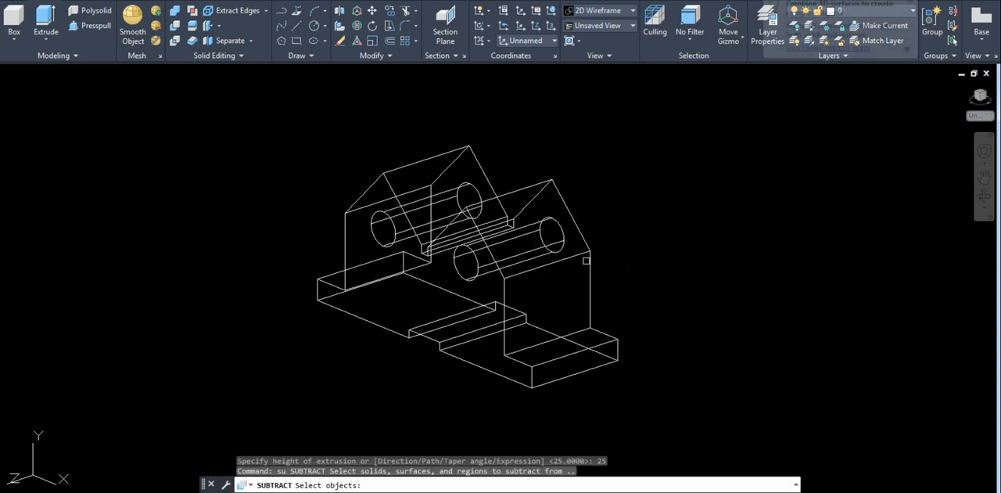
{"action": "left_click", "coordinate": [504, 285]}
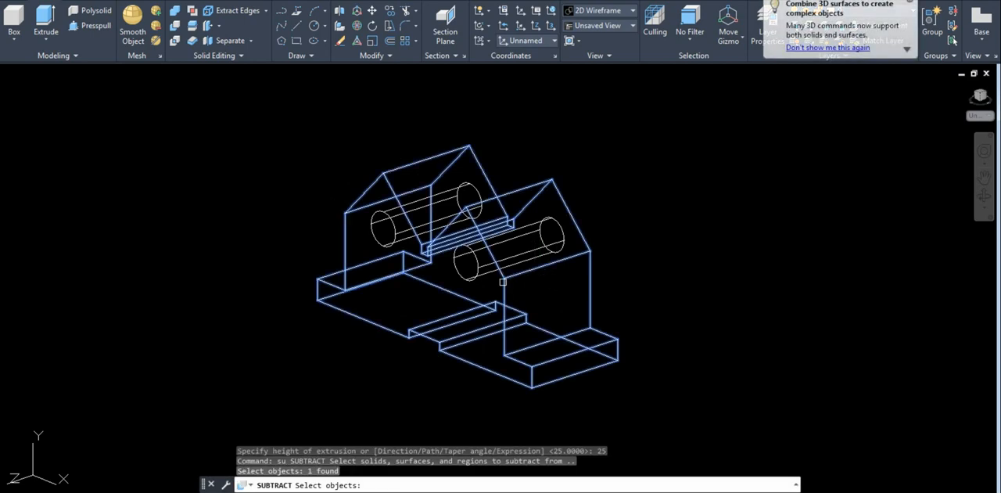
{"action": "key", "text": "Return"}
{"action": "left_click", "coordinate": [464, 275]}
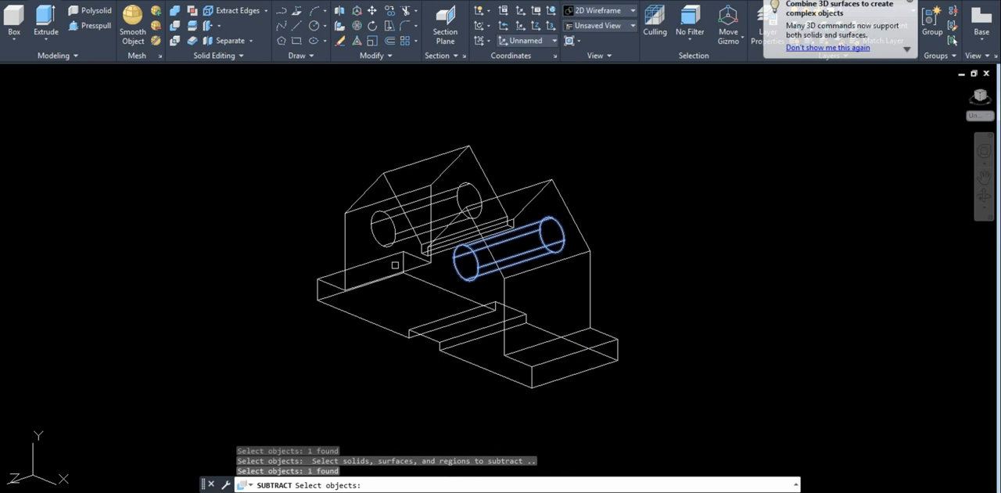
{"action": "left_click", "coordinate": [381, 243]}
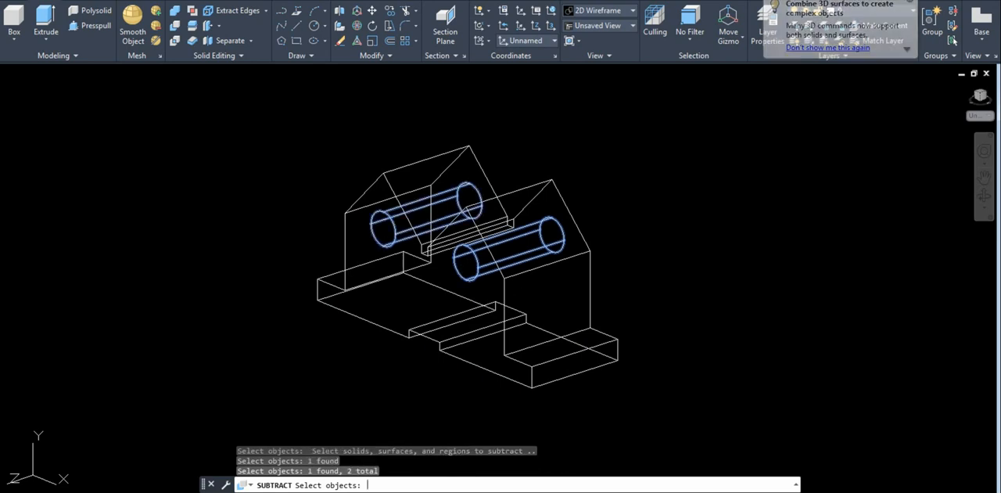
{"action": "key", "text": "Return"}
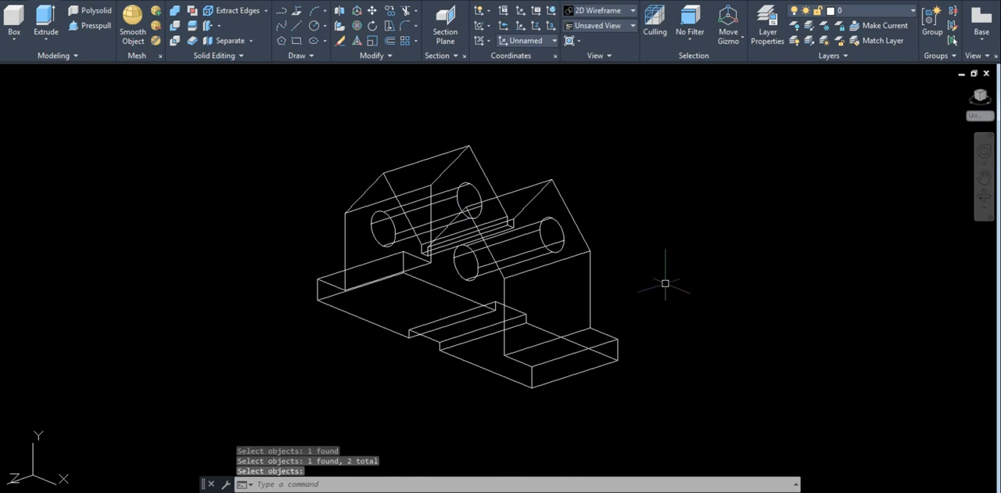
Set the visual style to Conceptual and orbit slightly around the shaded block
{"action": "left_click", "coordinate": [332, 483]}
{"action": "left_click", "coordinate": [377, 484]}
{"action": "type", "text": "s"}
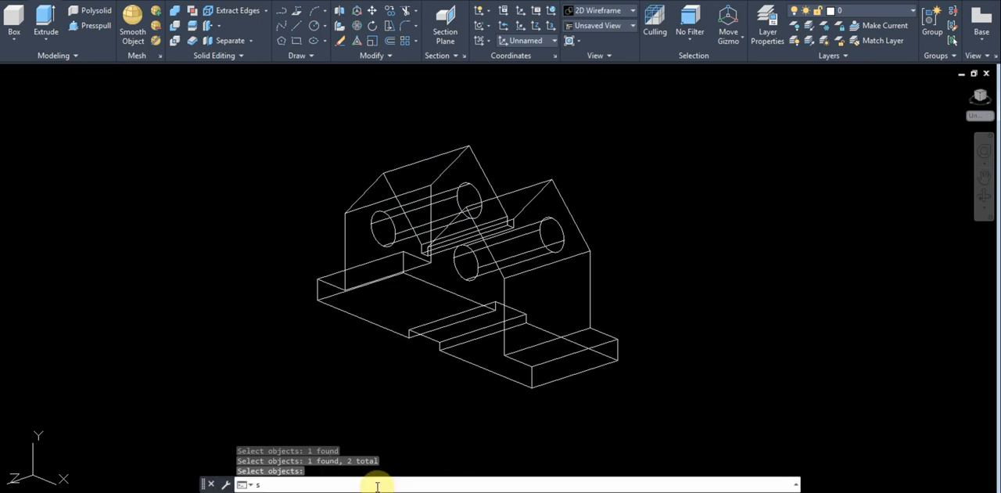
{"action": "type", "text": "ha"}
{"action": "key", "text": "Return"}
{"action": "type", "text": "c"}
{"action": "key", "text": "Return"}
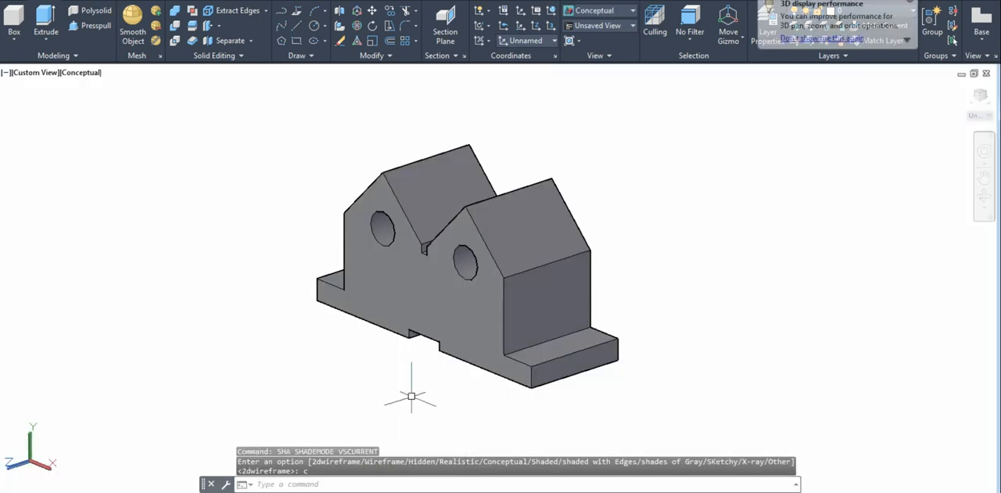
{"action": "middle_click_drag", "start_coordinate": [443, 392], "coordinate": [464, 381], "text": "shift"}
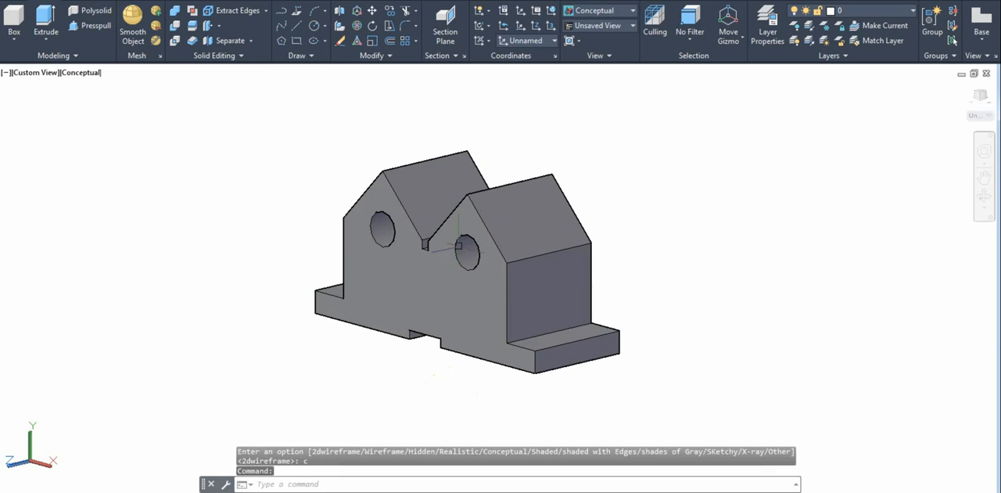